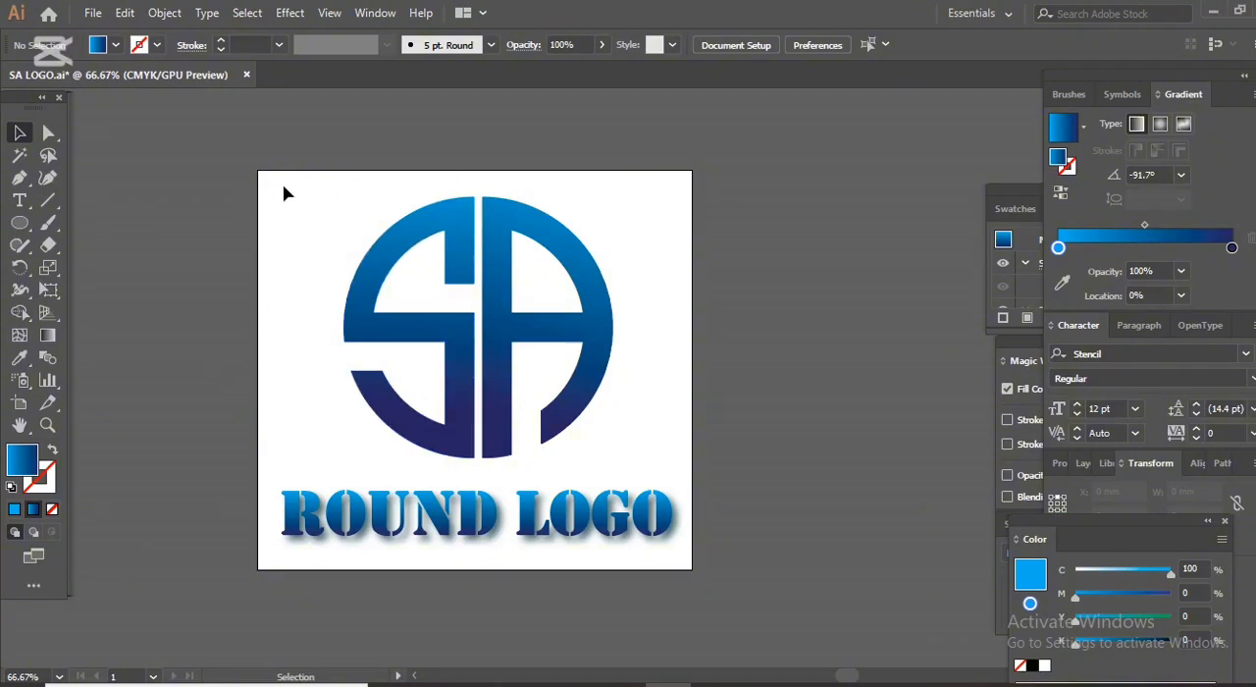
# Delete the existing SA monogram and the ROUND LOGO text from the artboard.
pyautogui.moveTo(245, 184); pyautogui.dragTo(712, 546)
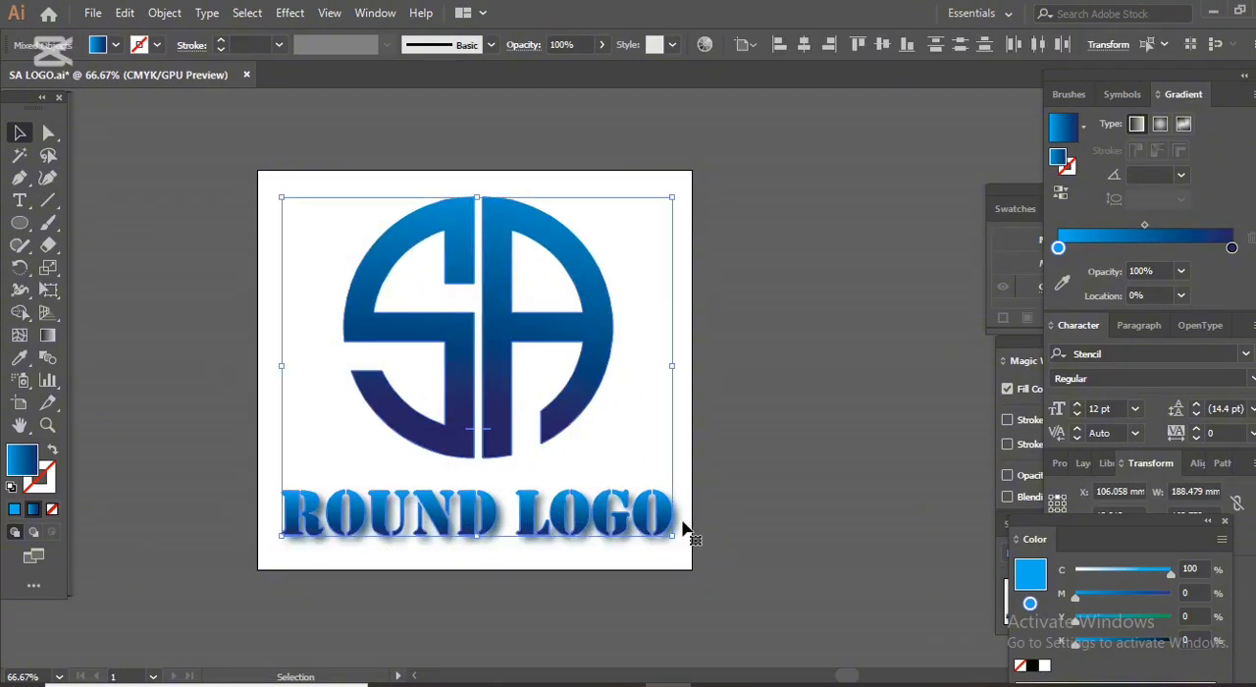
pyautogui.press('Delete')
# Draw a vertical line about 142 mm long on the artboard's left side, with no fill and a black stroke.
pyautogui.click(47, 199)
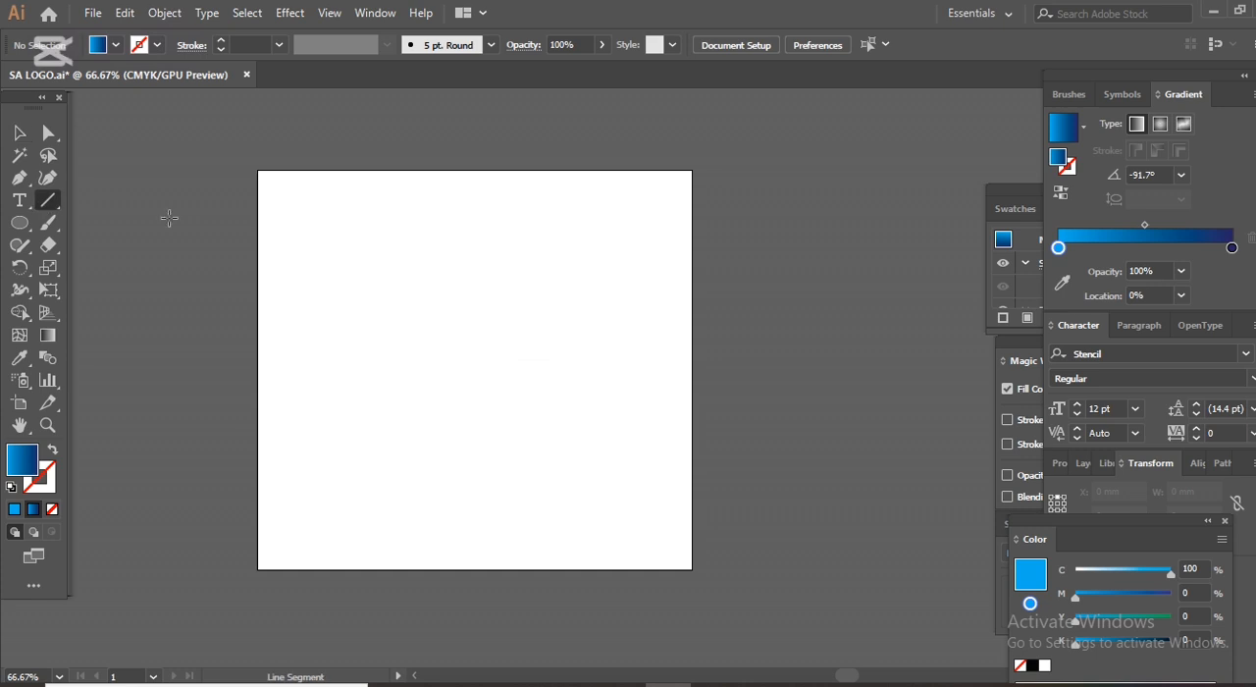
pyautogui.click(116, 44)
pyautogui.click(18, 75)
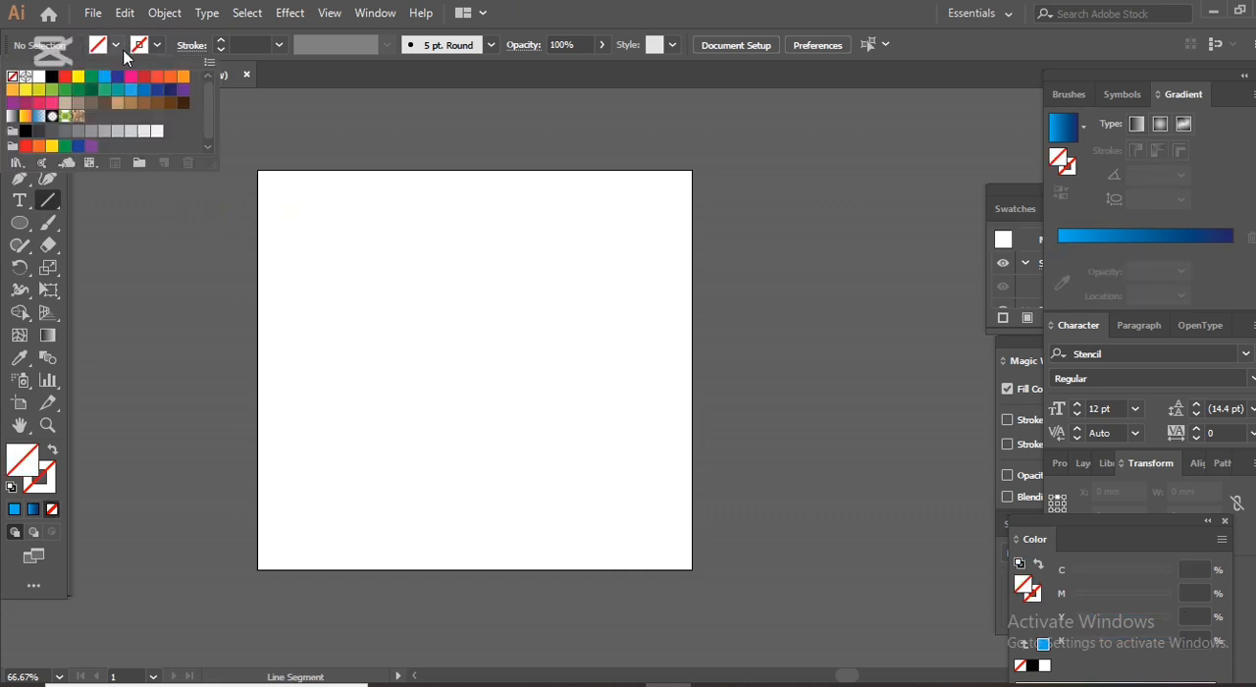
pyautogui.click(158, 45)
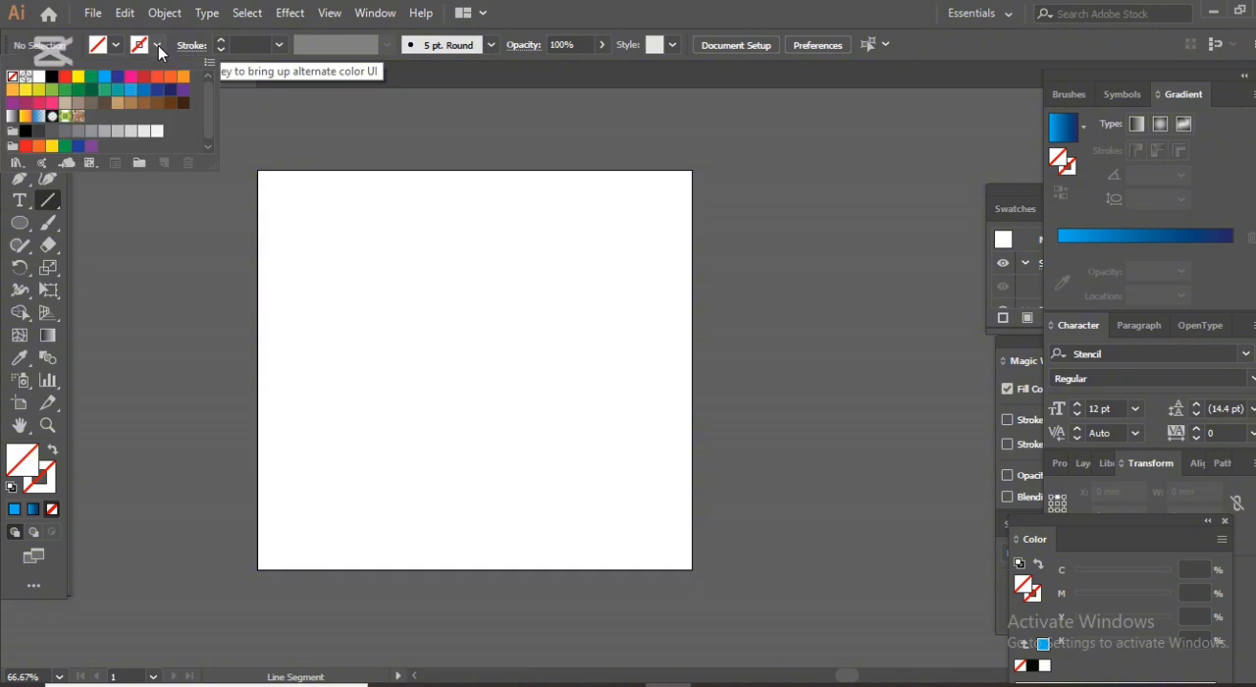
pyautogui.click(52, 77)
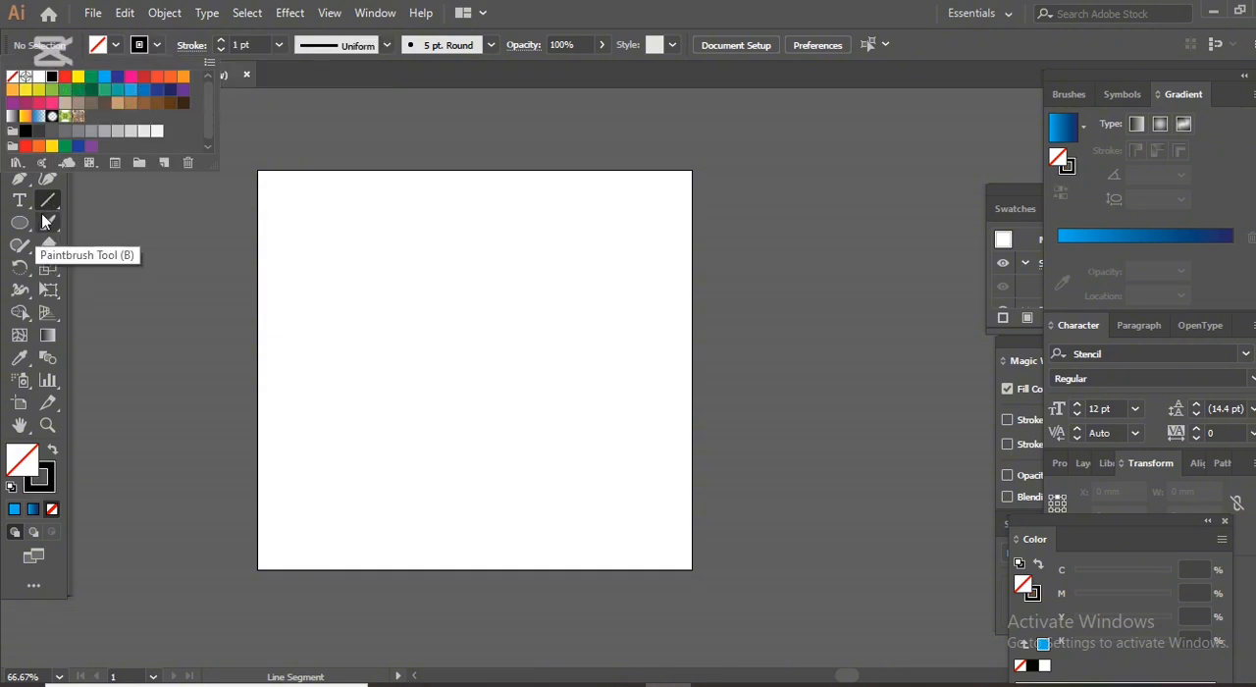
pyautogui.moveTo(297, 234); pyautogui.dragTo(303, 526)
# Duplicate the line about 10 mm to the right and repeat the copy until there are 12 evenly spaced vertical lines.
pyautogui.click(20, 133)
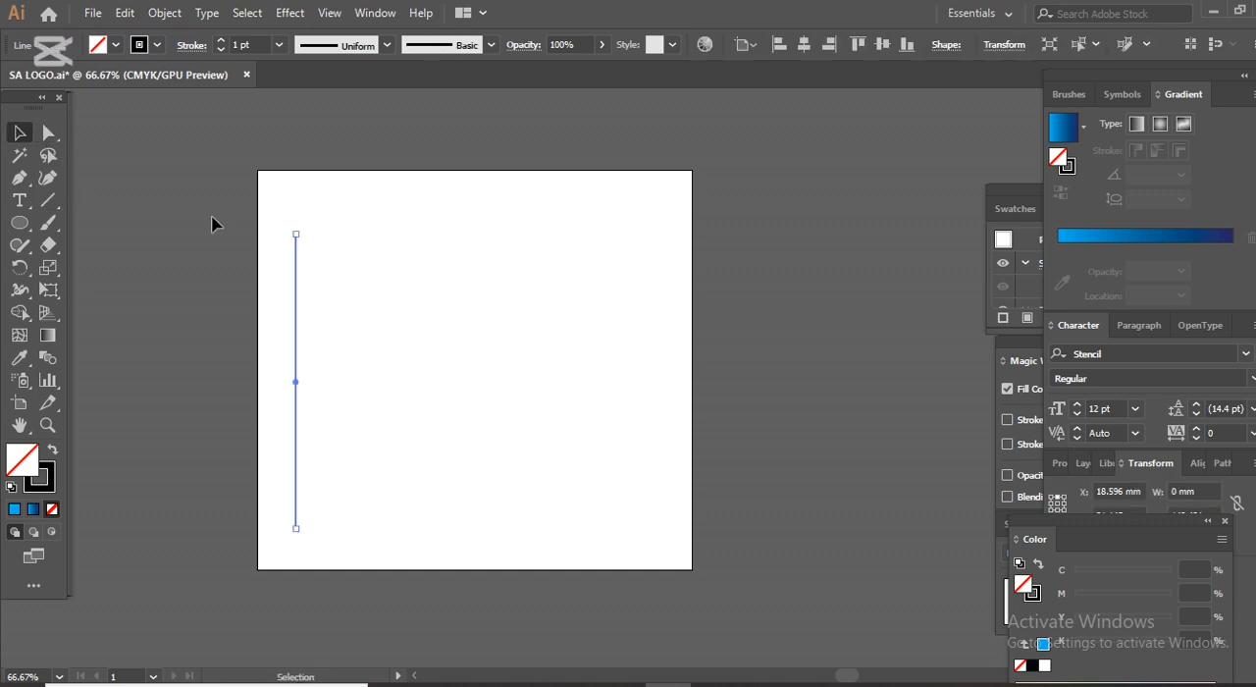
pyautogui.moveTo(295, 307); pyautogui.dragTo(316, 310)
pyautogui.press('a')
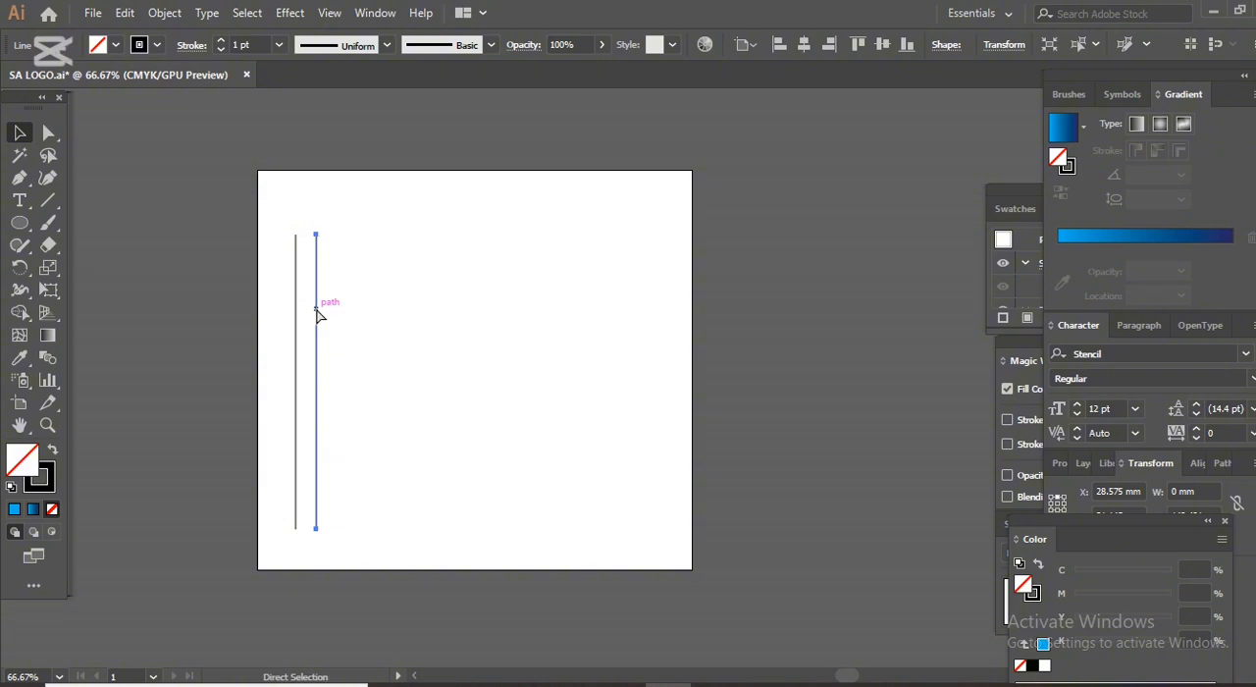
pyautogui.hotkey('ctrl', 'd')
pyautogui.hotkey('ctrl', 'd')
pyautogui.hotkey('ctrl', 'd')
pyautogui.hotkey('ctrl', 'd')
pyautogui.hotkey('ctrl', 'd')
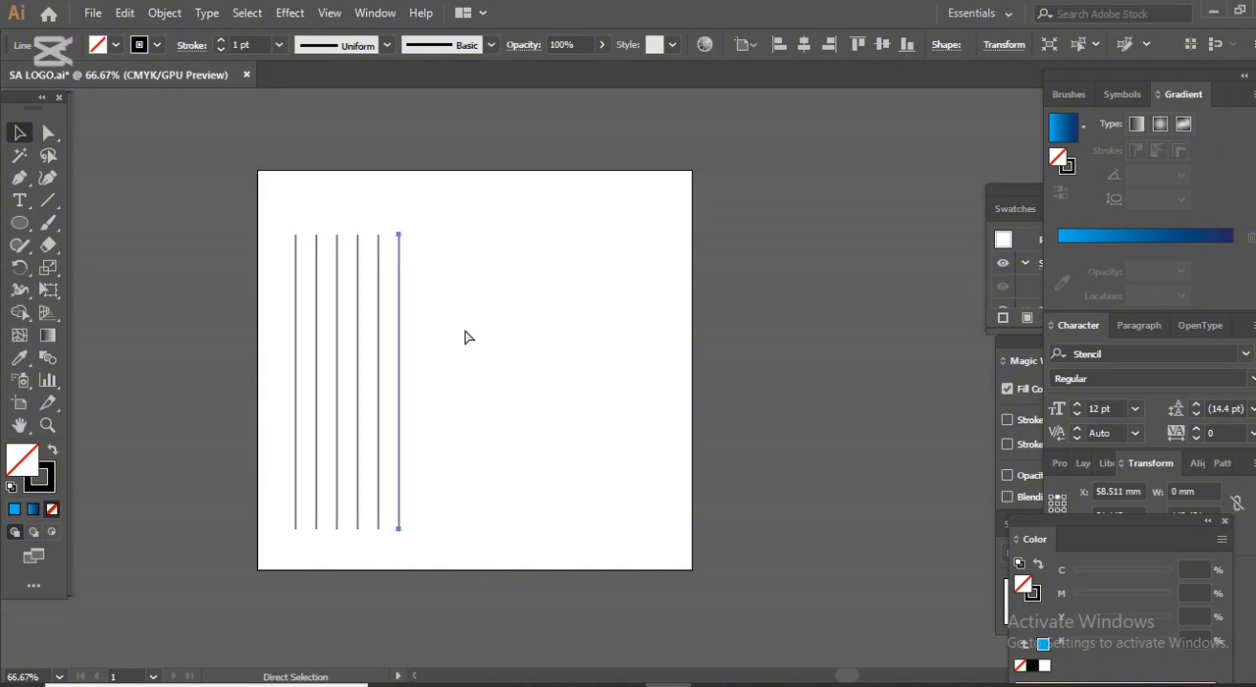
pyautogui.hotkey('ctrl', 'd')
pyautogui.hotkey('ctrl', 'd')
pyautogui.hotkey('ctrl', 'd')
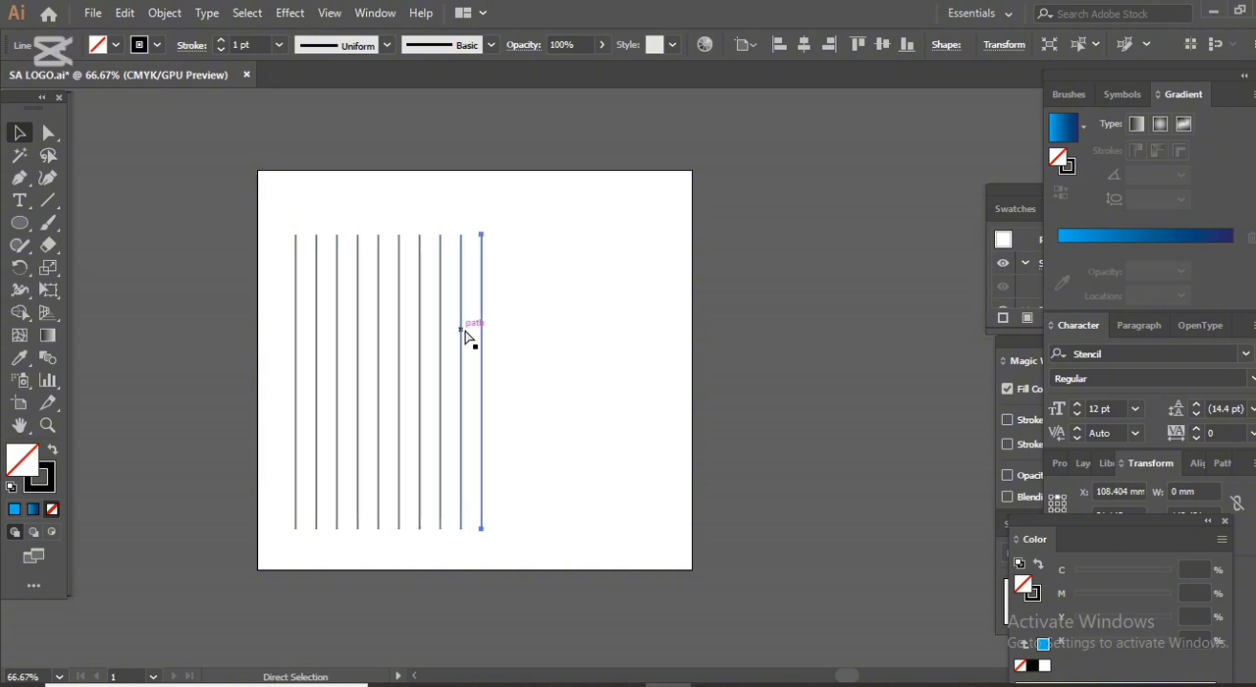
pyautogui.hotkey('ctrl', 'd')
pyautogui.hotkey('ctrl', 'd')
pyautogui.press('v')
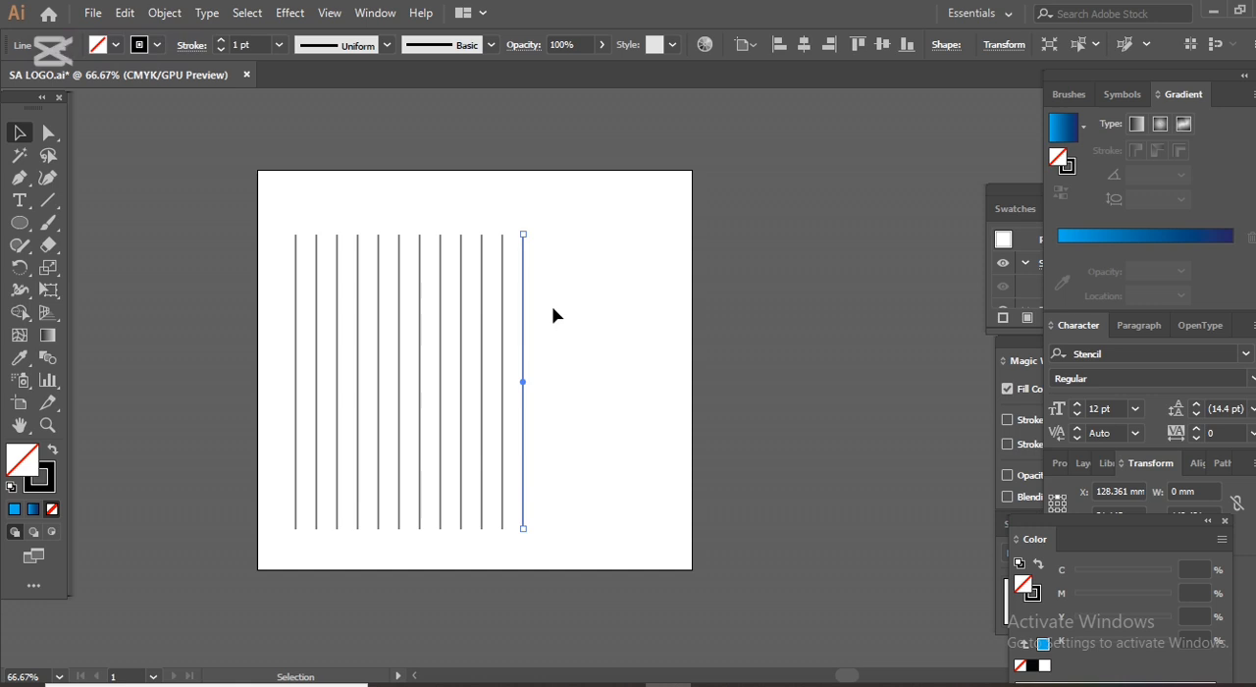
# Copy all the vertical lines, paste them in front and rotate the copy 90° to form a square grid.
pyautogui.click(555, 313)
pyautogui.moveTo(565, 307); pyautogui.dragTo(281, 308)
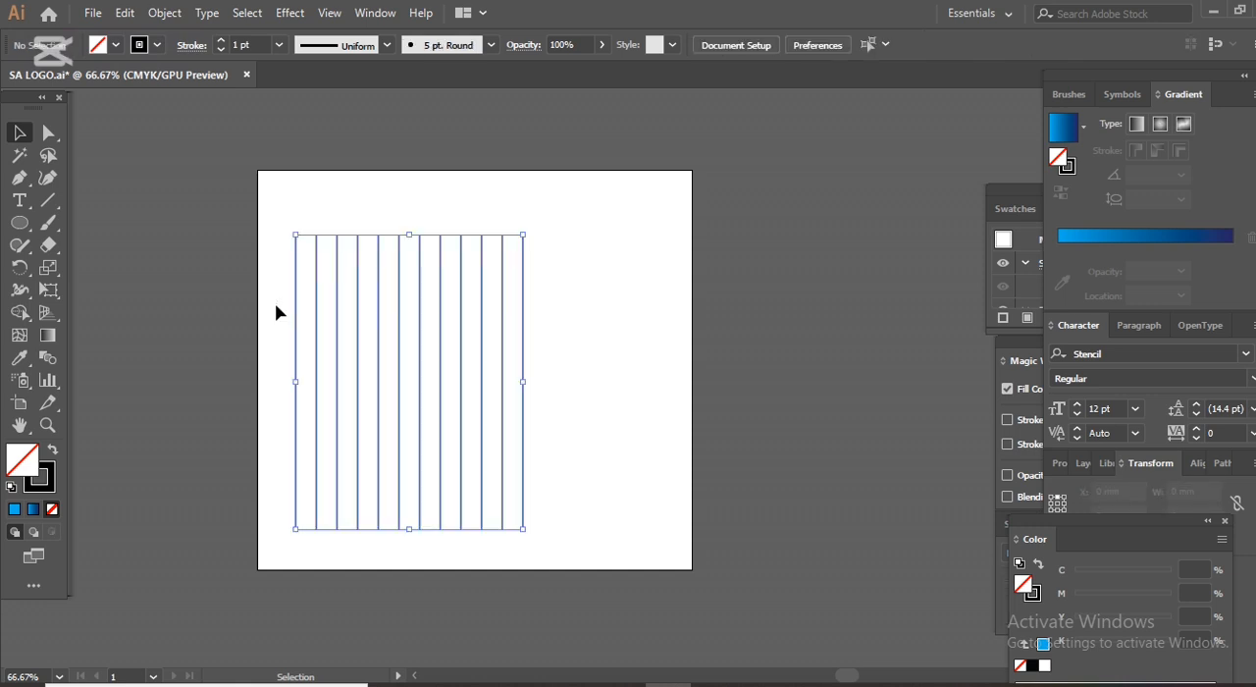
pyautogui.click(125, 13)
pyautogui.click(147, 102)
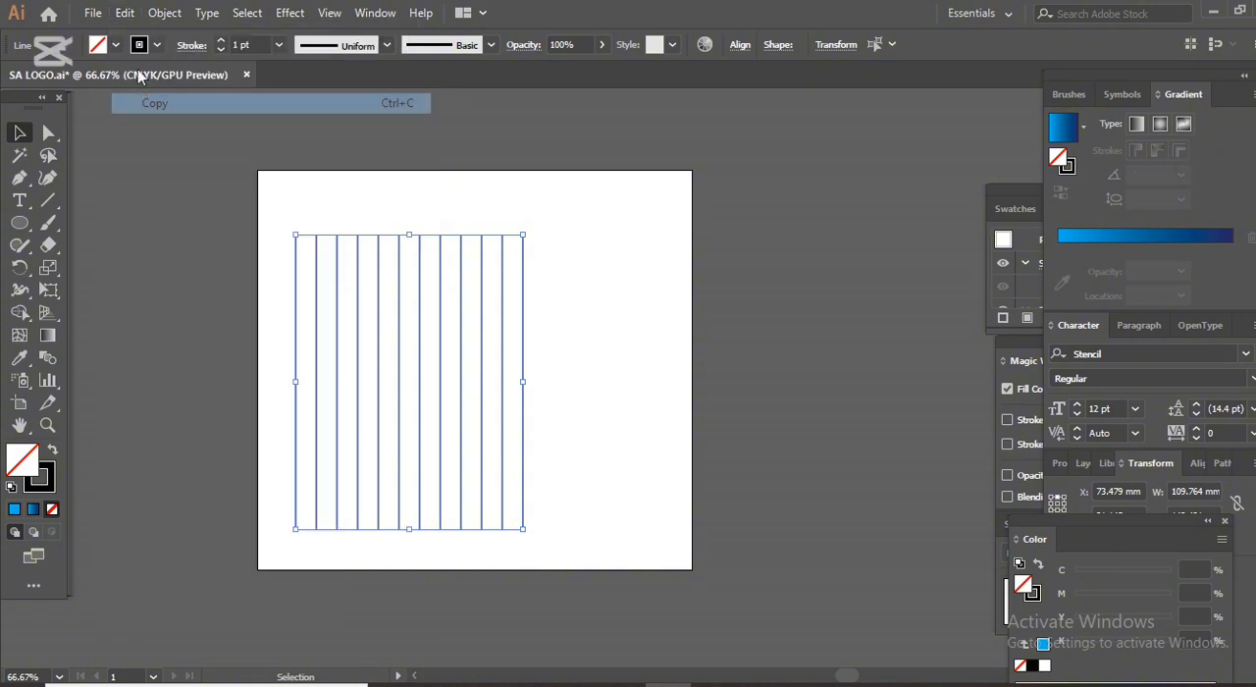
pyautogui.click(124, 13)
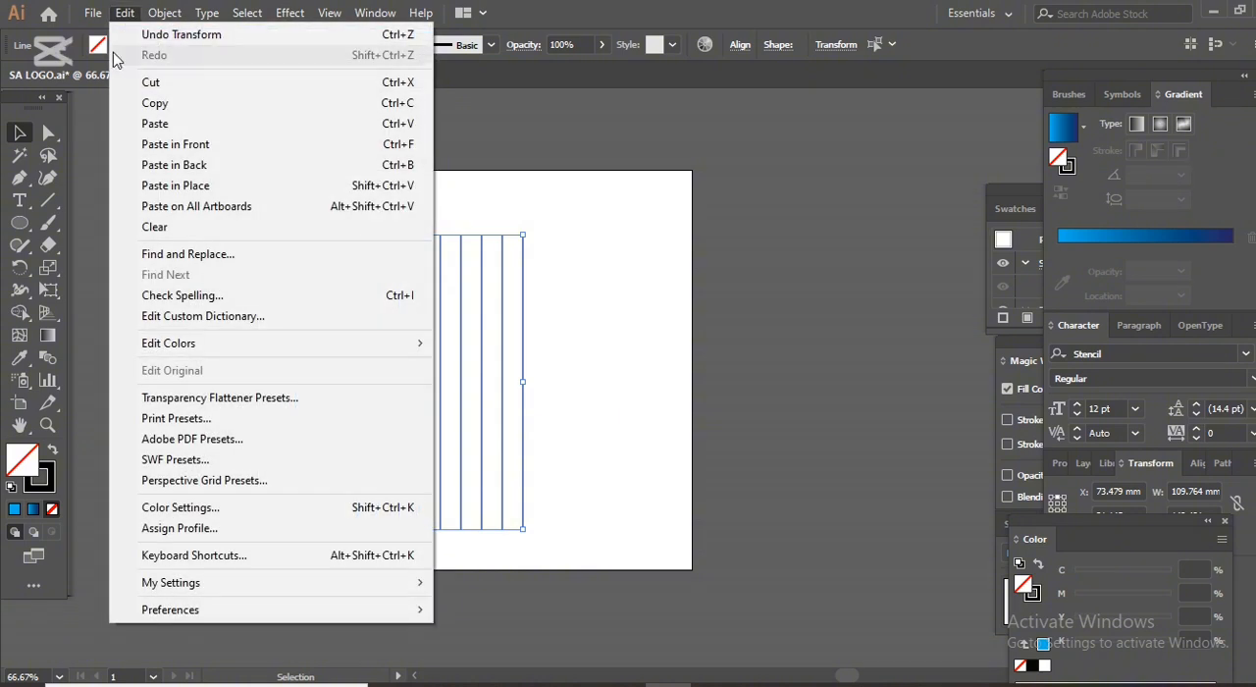
pyautogui.click(157, 144)
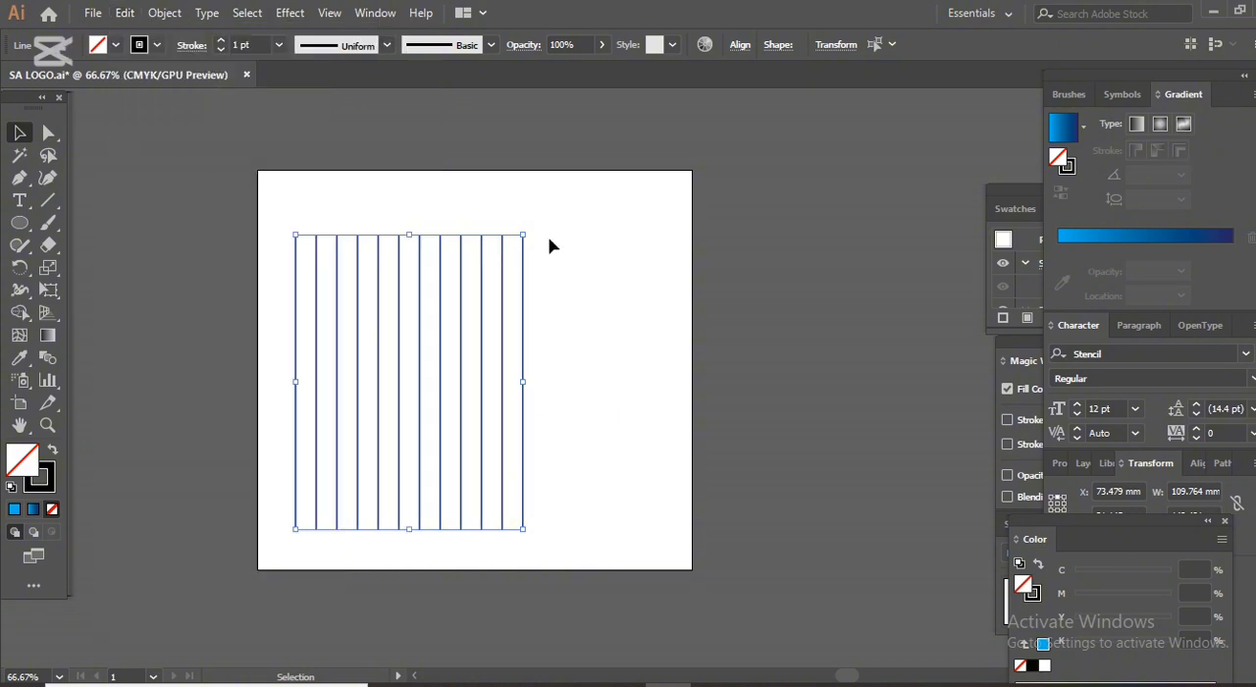
pyautogui.moveTo(530, 230); pyautogui.dragTo(592, 492)
pyautogui.click(598, 328)
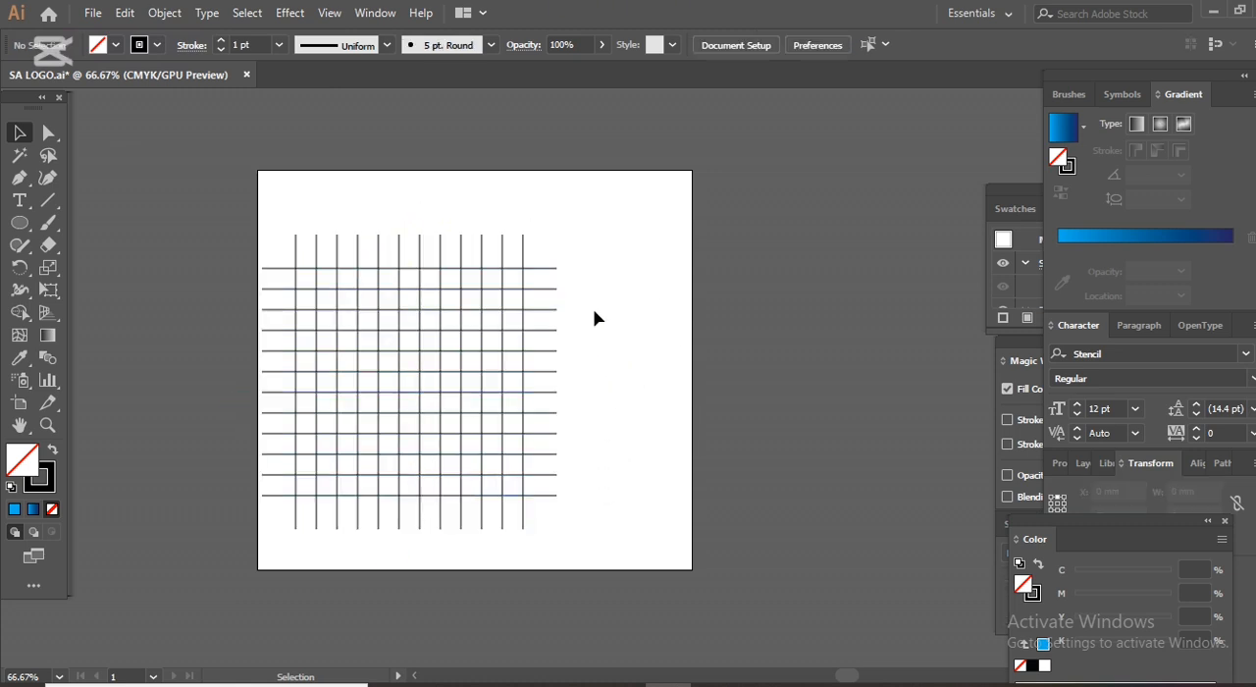
# Move the whole grid right to about X 108.4 mm, near the middle of the artboard.
pyautogui.moveTo(597, 549); pyautogui.dragTo(527, 490)
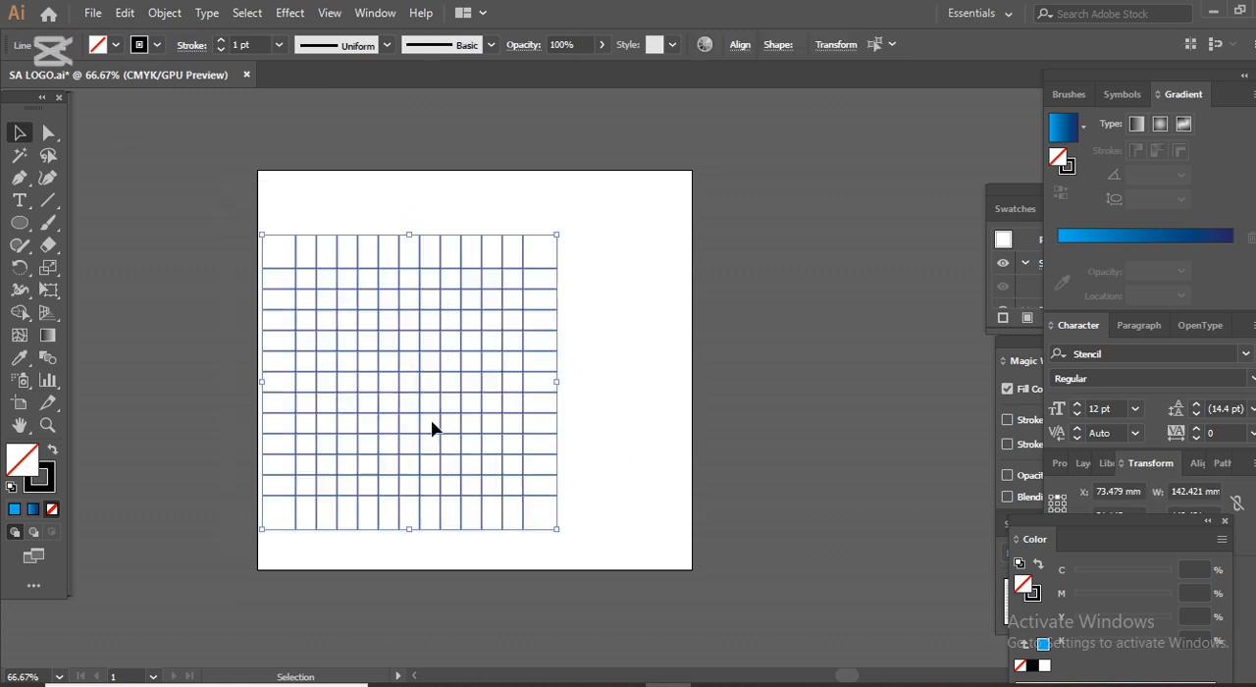
pyautogui.click(445, 394)
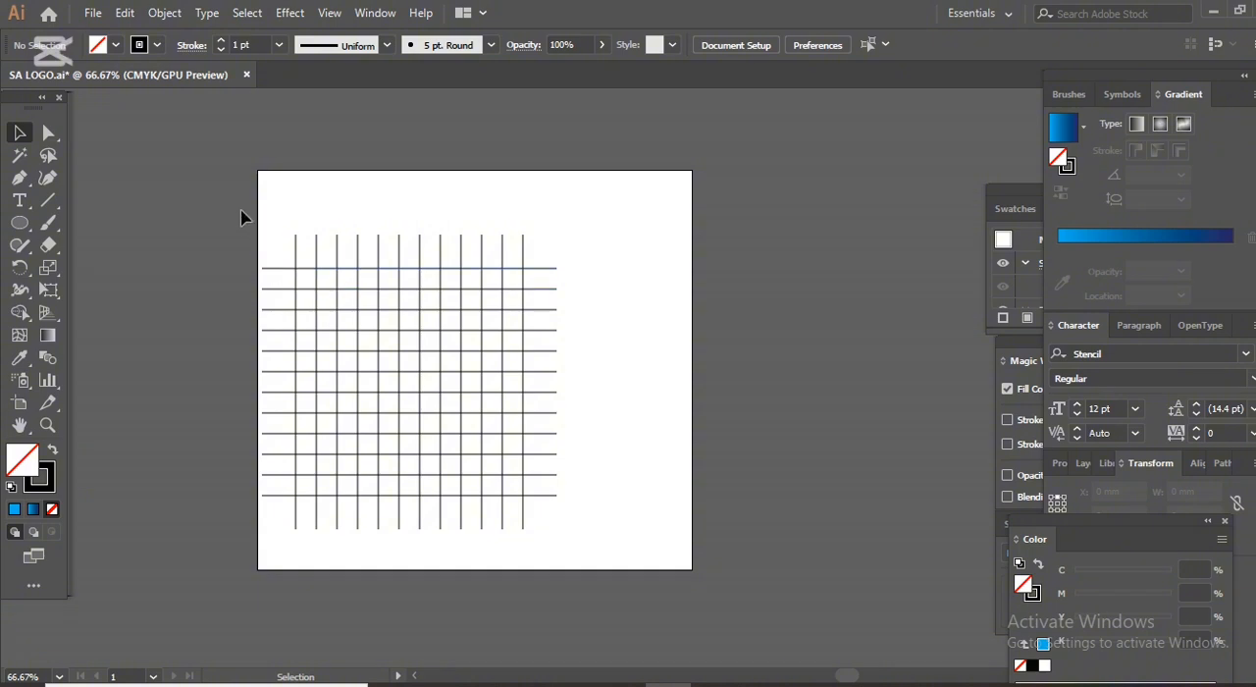
pyautogui.moveTo(244, 210); pyautogui.dragTo(638, 527)
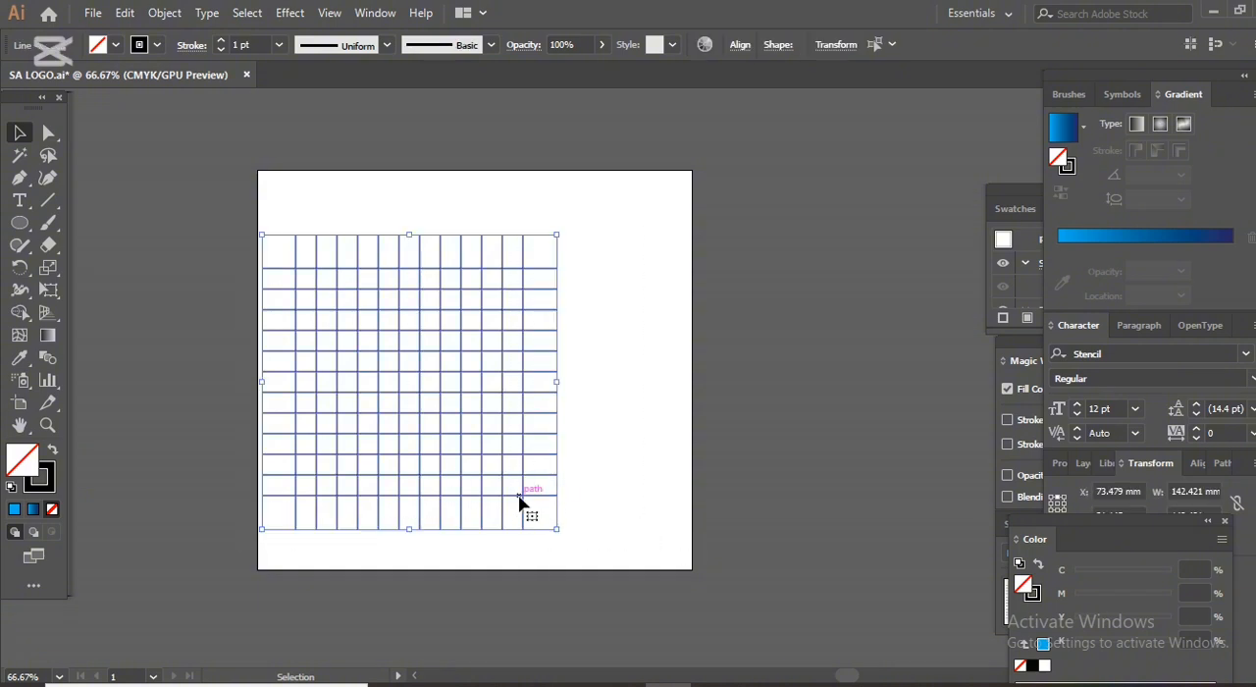
pyautogui.moveTo(520, 500); pyautogui.dragTo(593, 494)
pyautogui.click(522, 573)
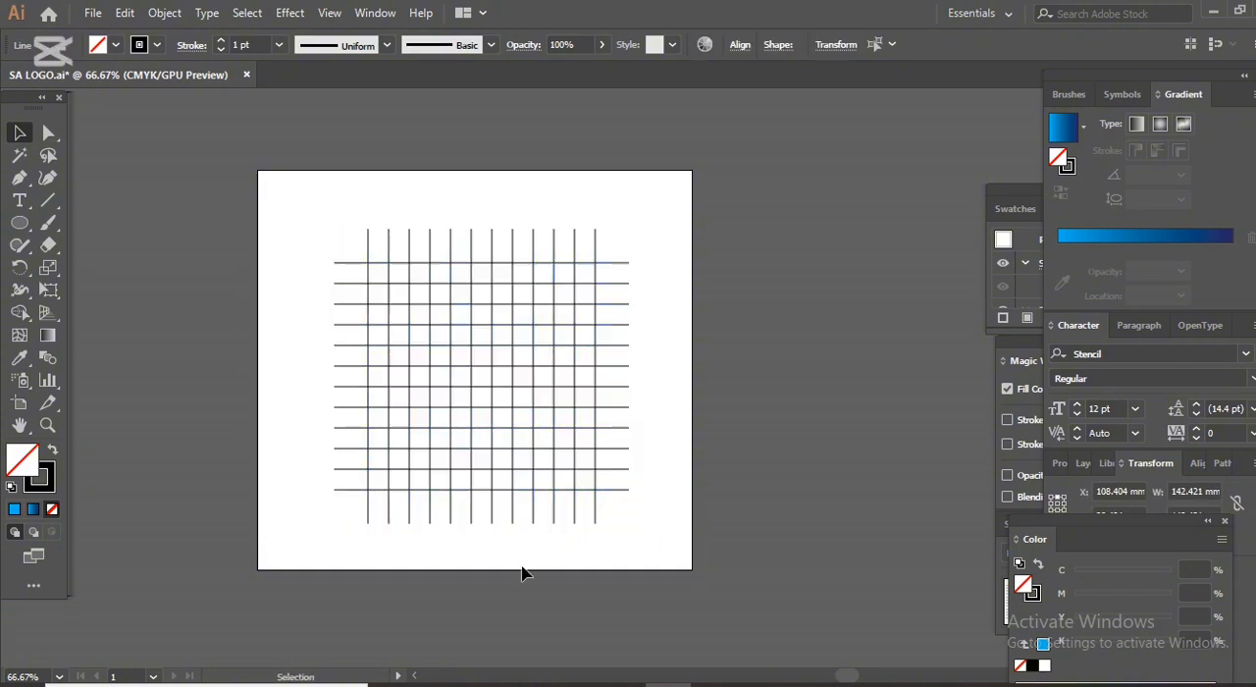
# Draw a circle about 110 mm in diameter from the grid's centre out to its outermost horizontal lines.
pyautogui.click(19, 222)
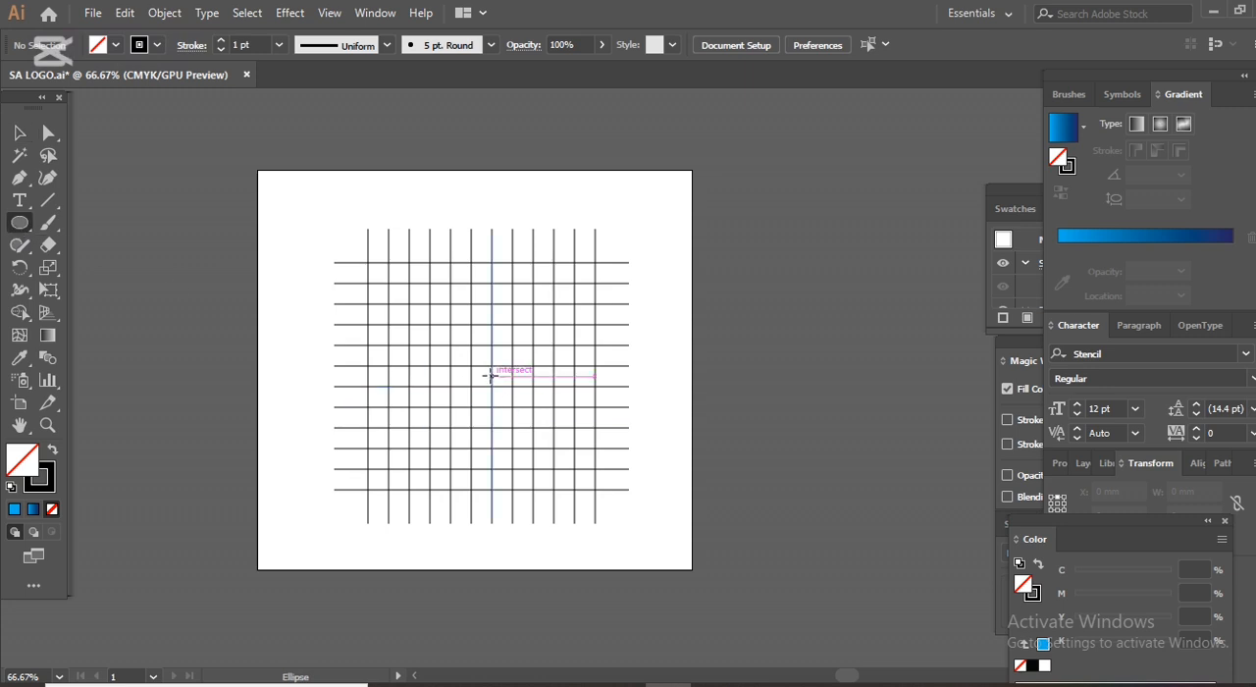
pyautogui.moveTo(492, 374); pyautogui.dragTo(482, 303)
pyautogui.hotkey('ctrl', 'z')
pyautogui.moveTo(492, 375); pyautogui.dragTo(452, 263)
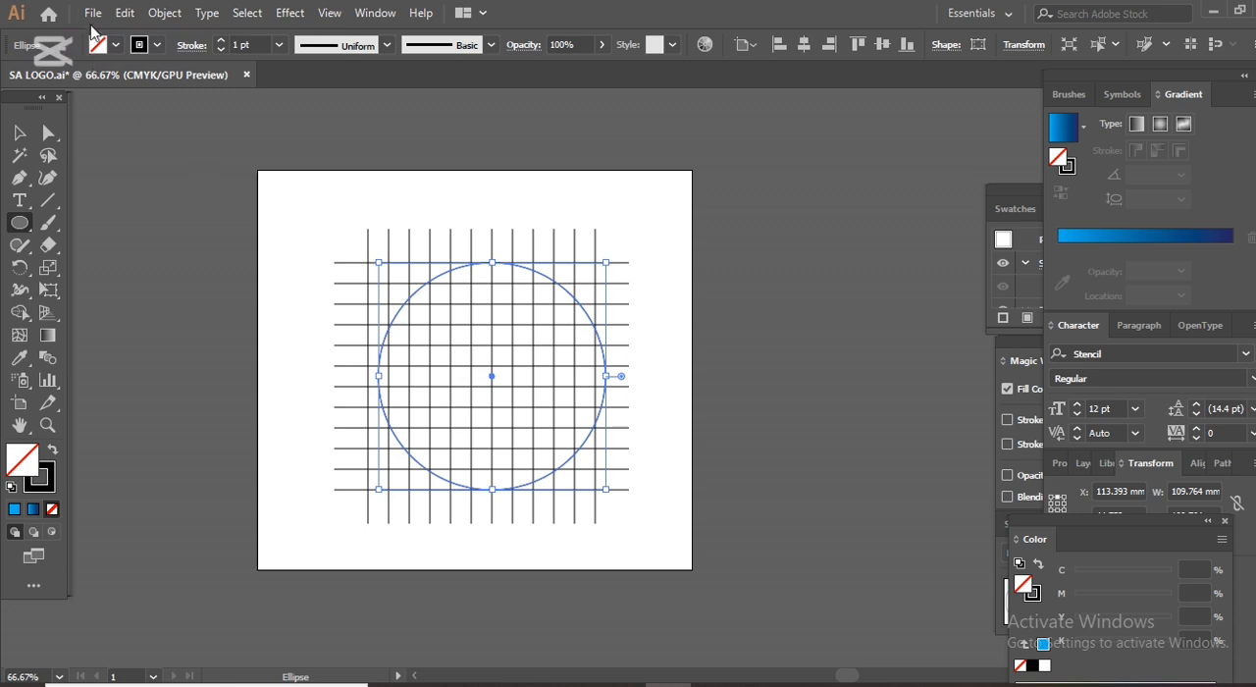
# Copy the circle and paste the duplicate in front of it.
pyautogui.click(129, 14)
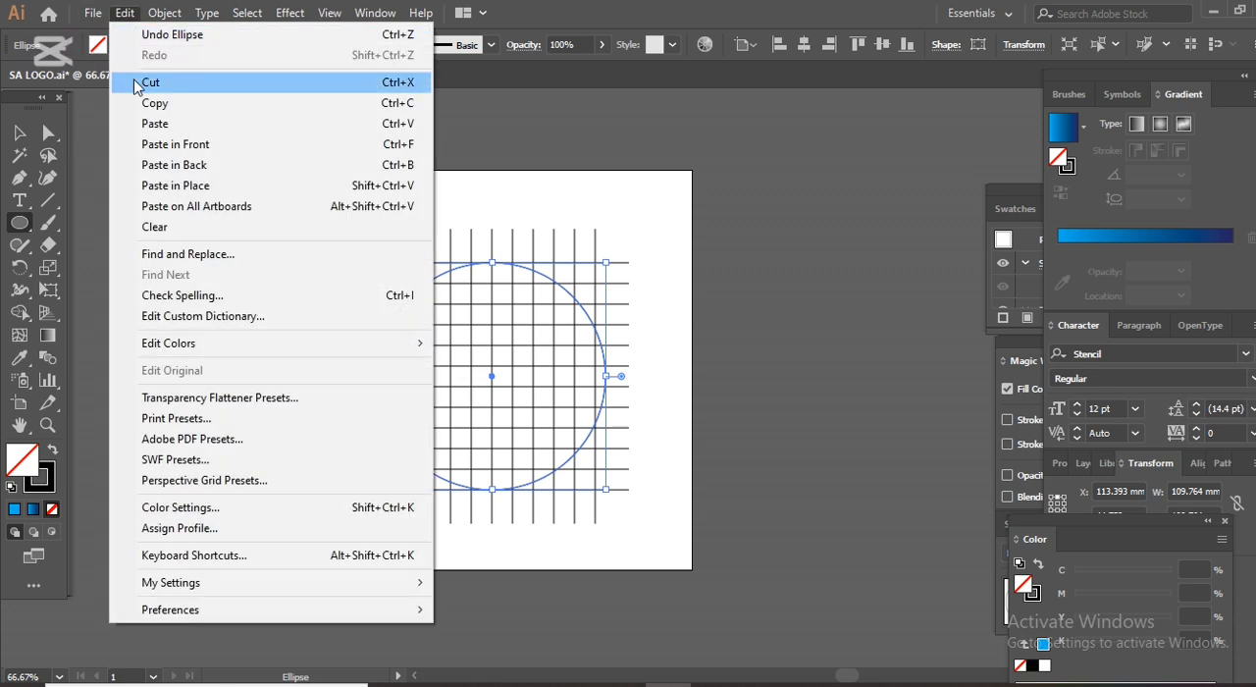
pyautogui.click(118, 110)
pyautogui.click(124, 16)
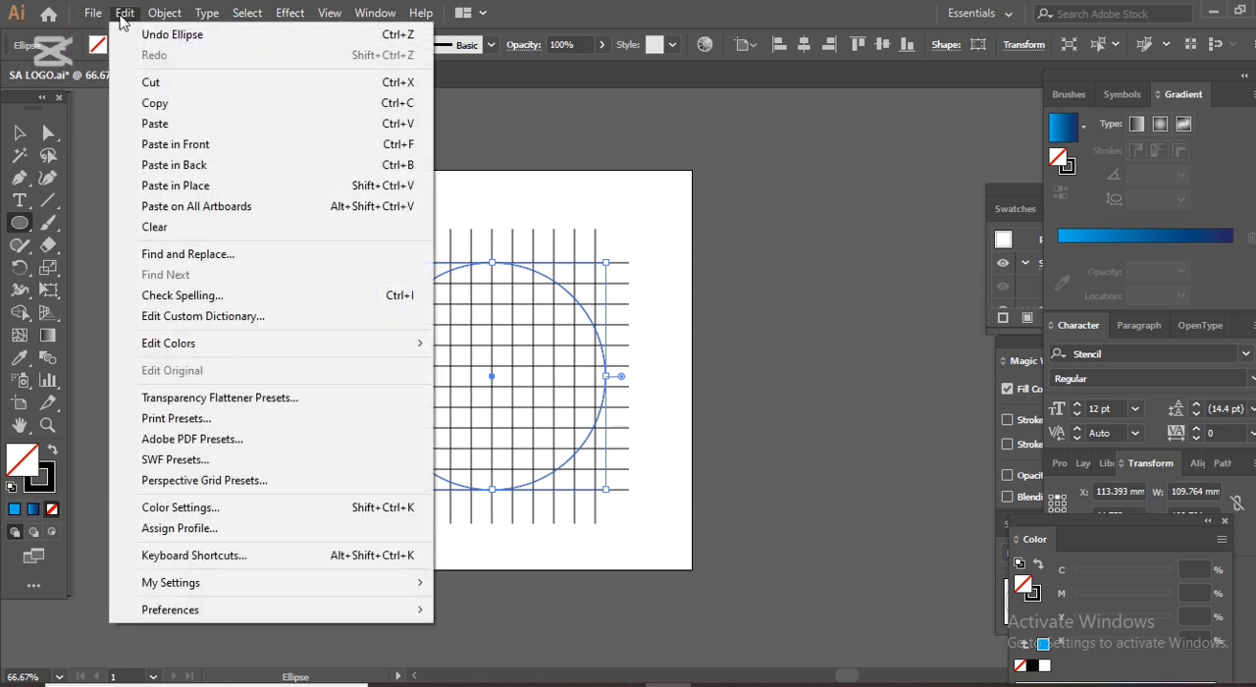
pyautogui.click(157, 146)
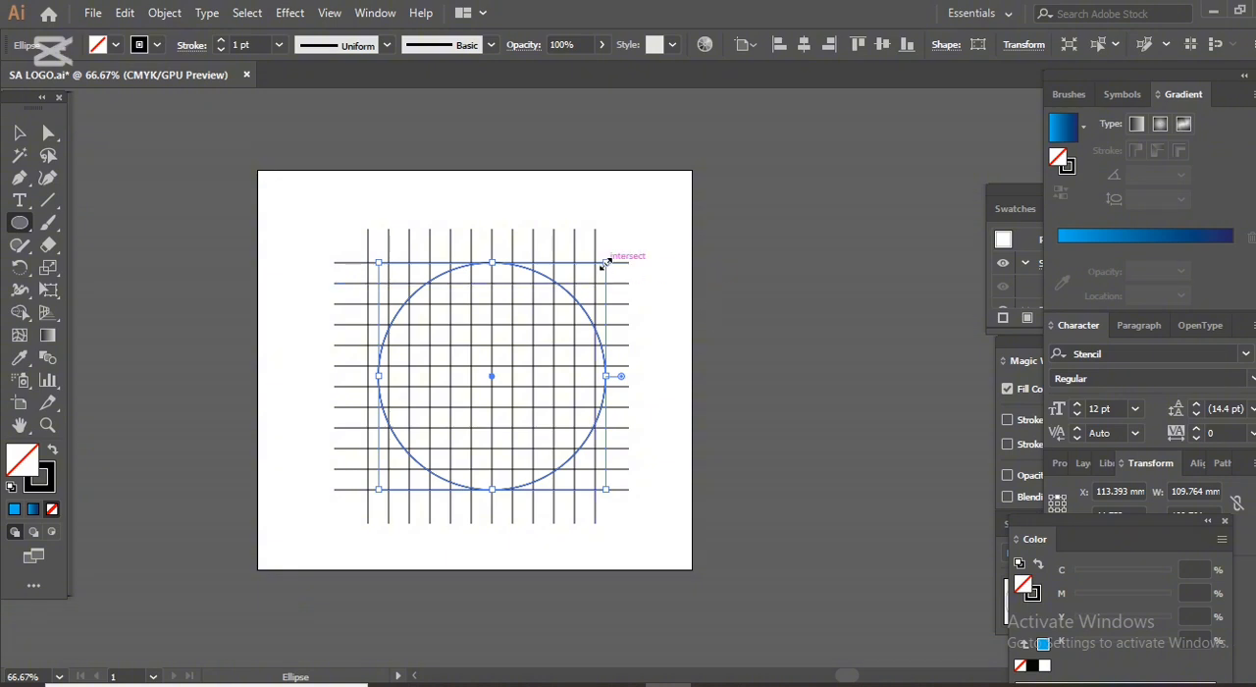
pyautogui.moveTo(606, 263); pyautogui.dragTo(602, 275)
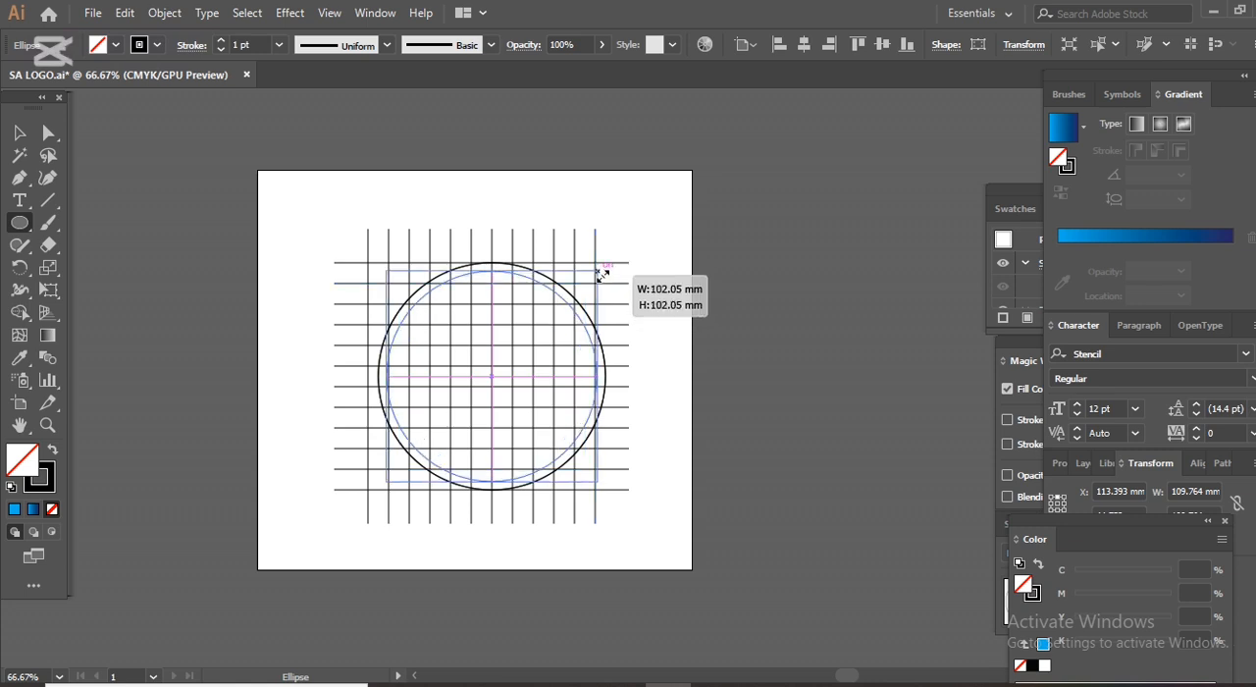
pyautogui.moveTo(602, 276); pyautogui.dragTo(603, 285)
pyautogui.hotkey('ctrl', 'z')
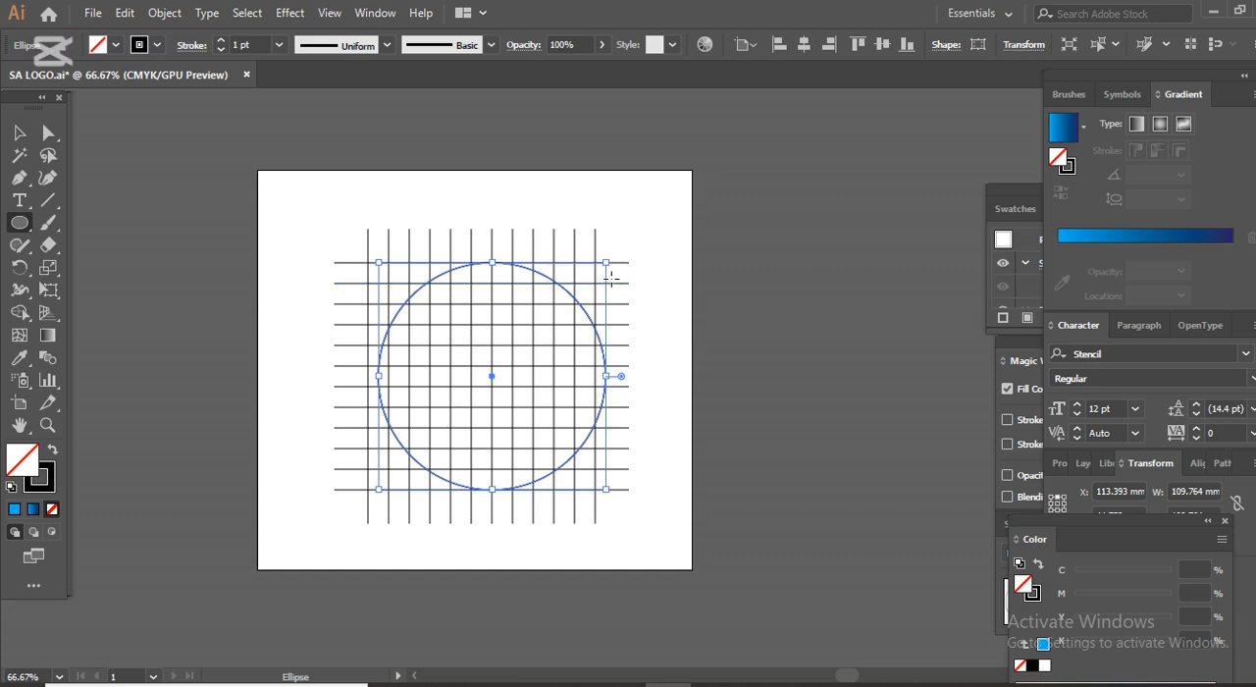
# Scale the duplicate circle about its centre to about 89.8 mm, one grid line inside the outer circle, and deselect it.
pyautogui.moveTo(610, 262); pyautogui.dragTo(613, 282)
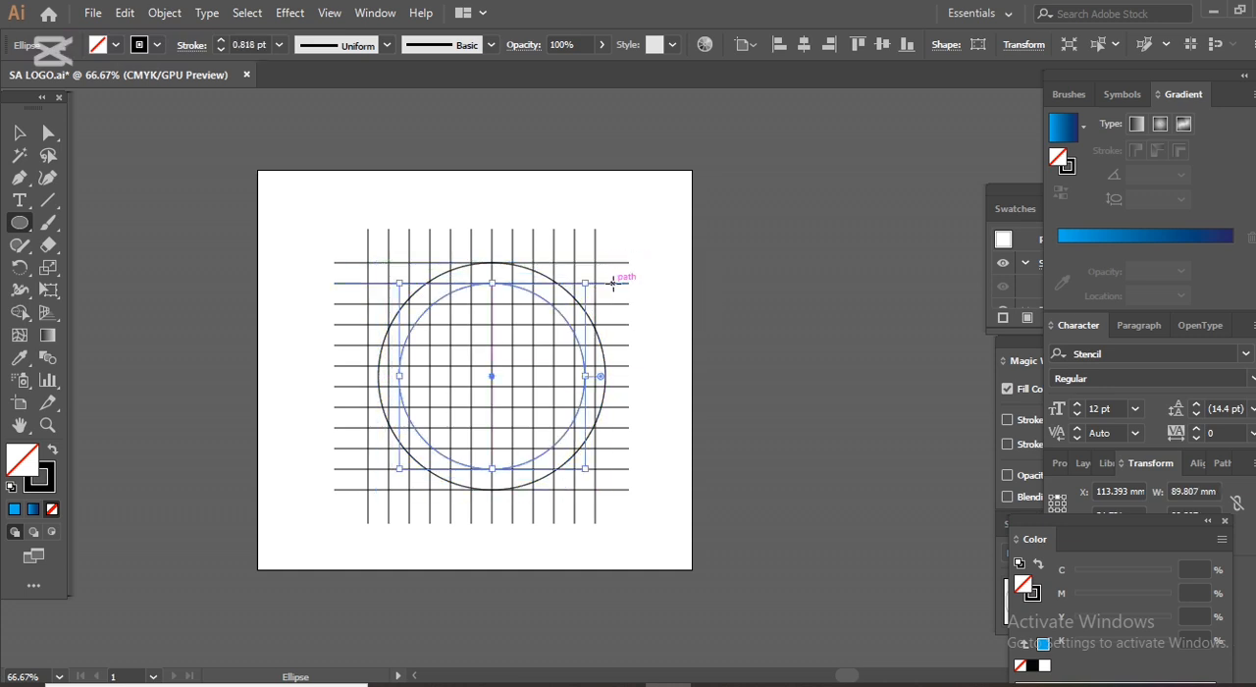
pyautogui.click(19, 134)
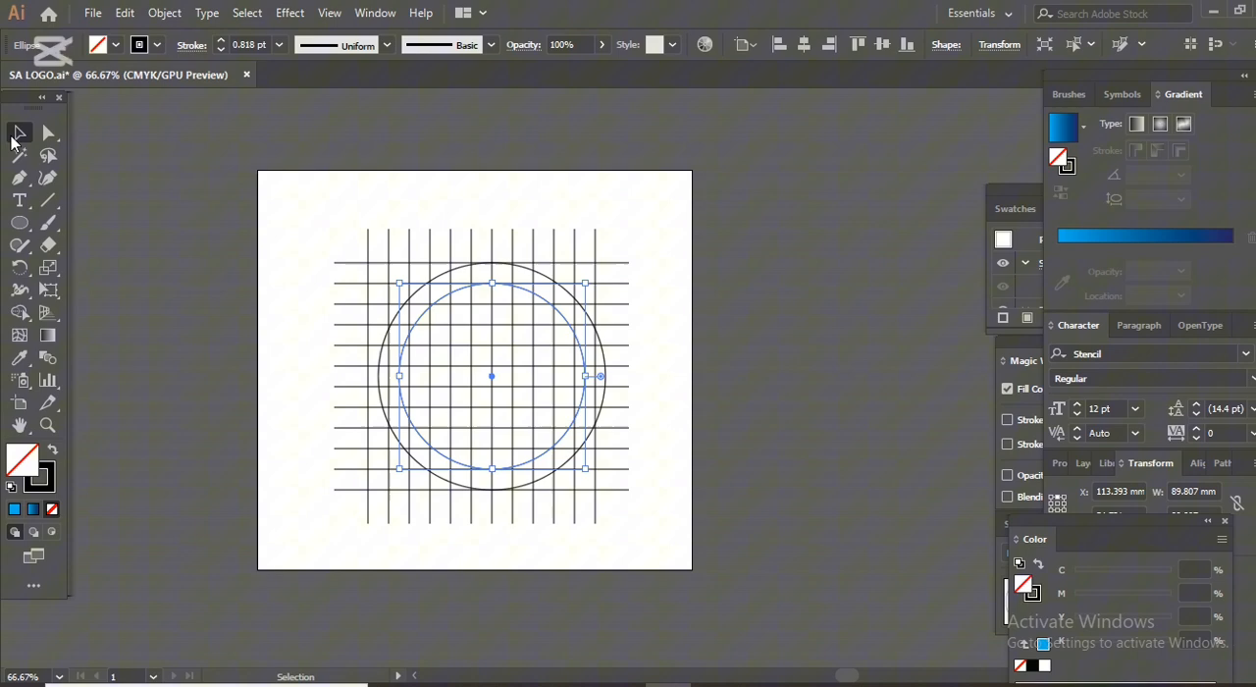
pyautogui.click(218, 216)
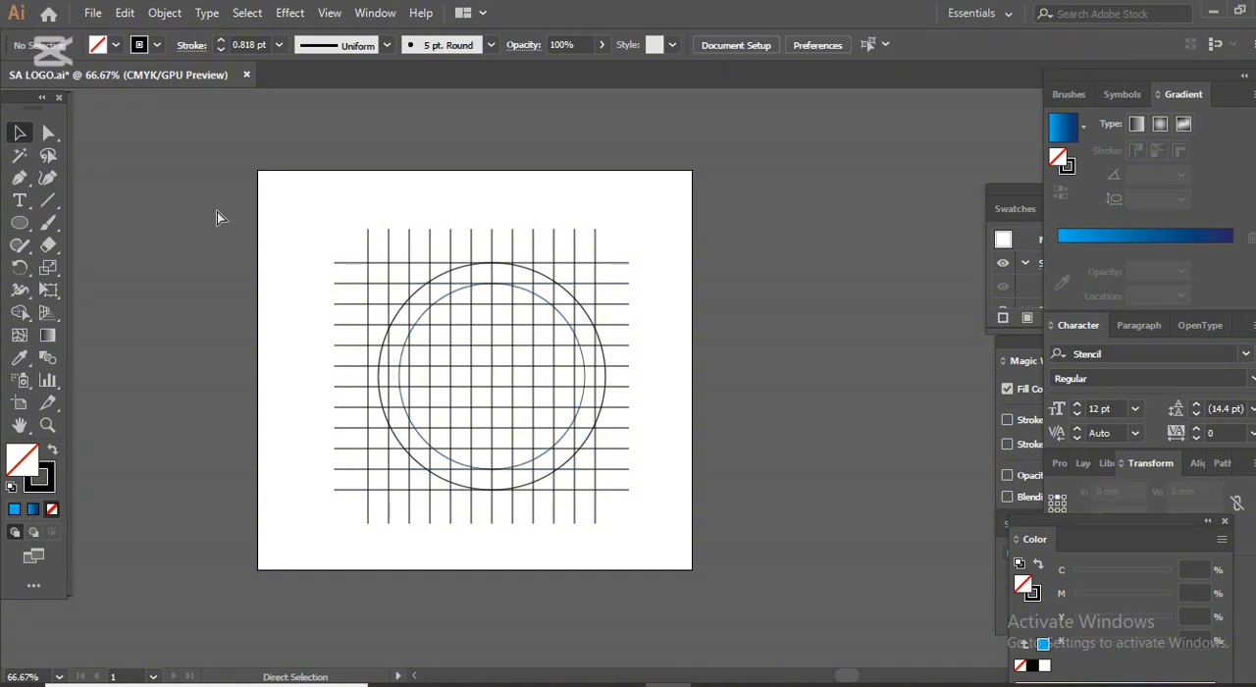
# Select the grid and circles and merge the upper-left ring cells and the middle bar's left half into one shape with Shape Builder.
pyautogui.hotkey('ctrl', 'a')
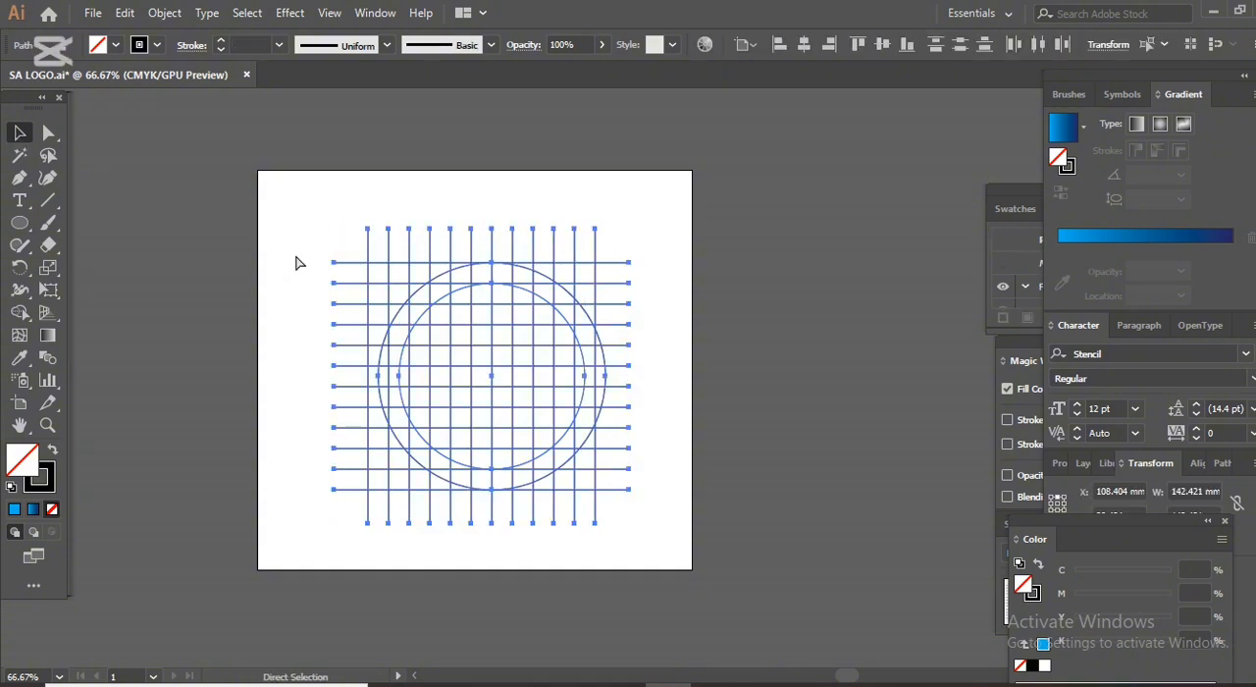
pyautogui.hotkey('ctrl', '1')
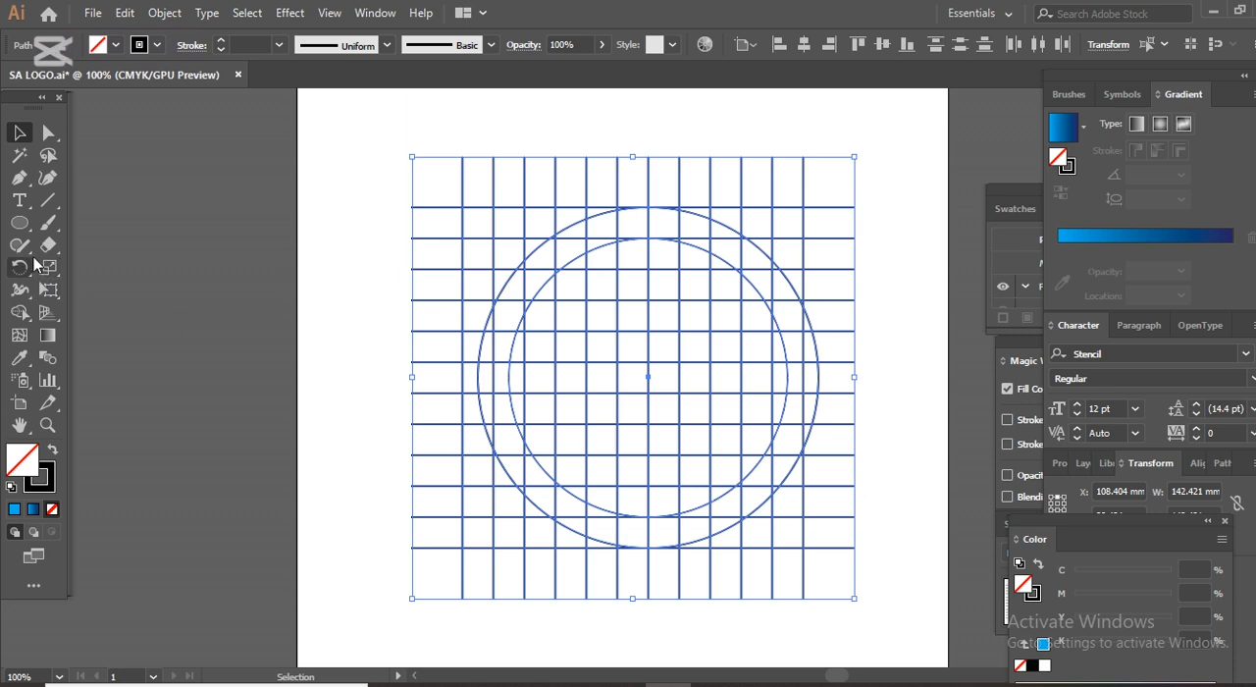
pyautogui.click(20, 312)
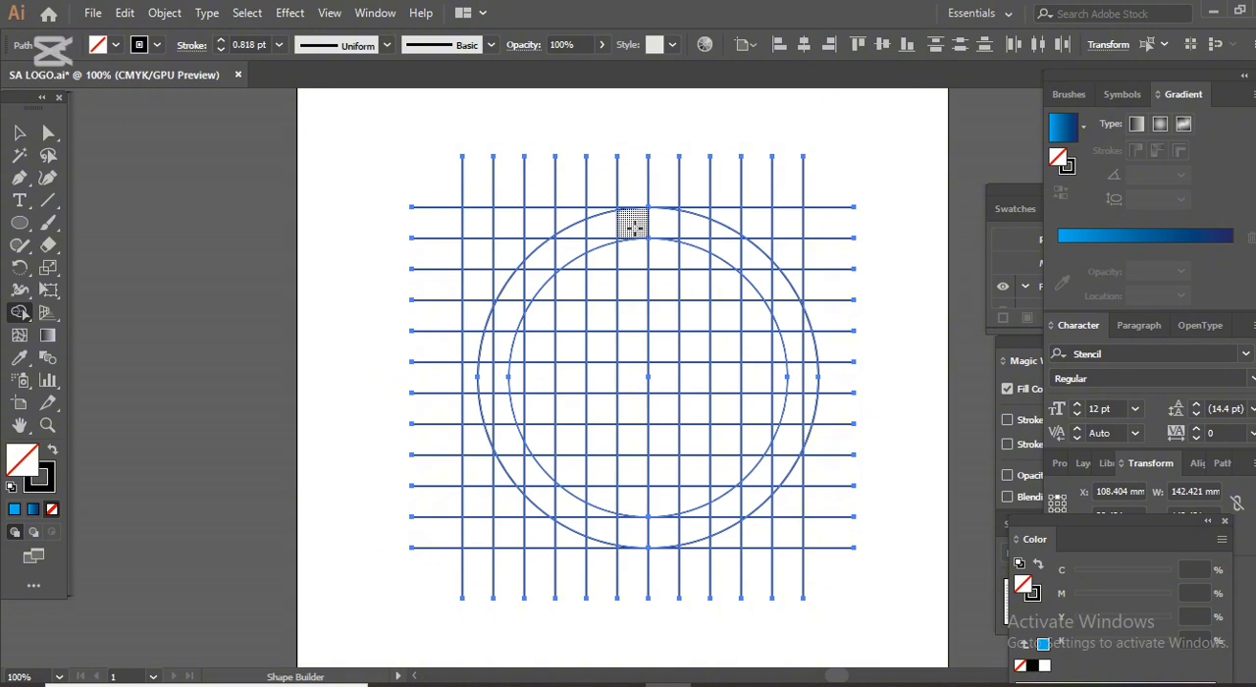
pyautogui.moveTo(634, 227)
pyautogui.mouseDown()
pyautogui.moveTo(572, 247)
pyautogui.moveTo(529, 282)
pyautogui.moveTo(500, 323)
pyautogui.moveTo(494, 375)
pyautogui.moveTo(638, 374)
pyautogui.mouseUp()
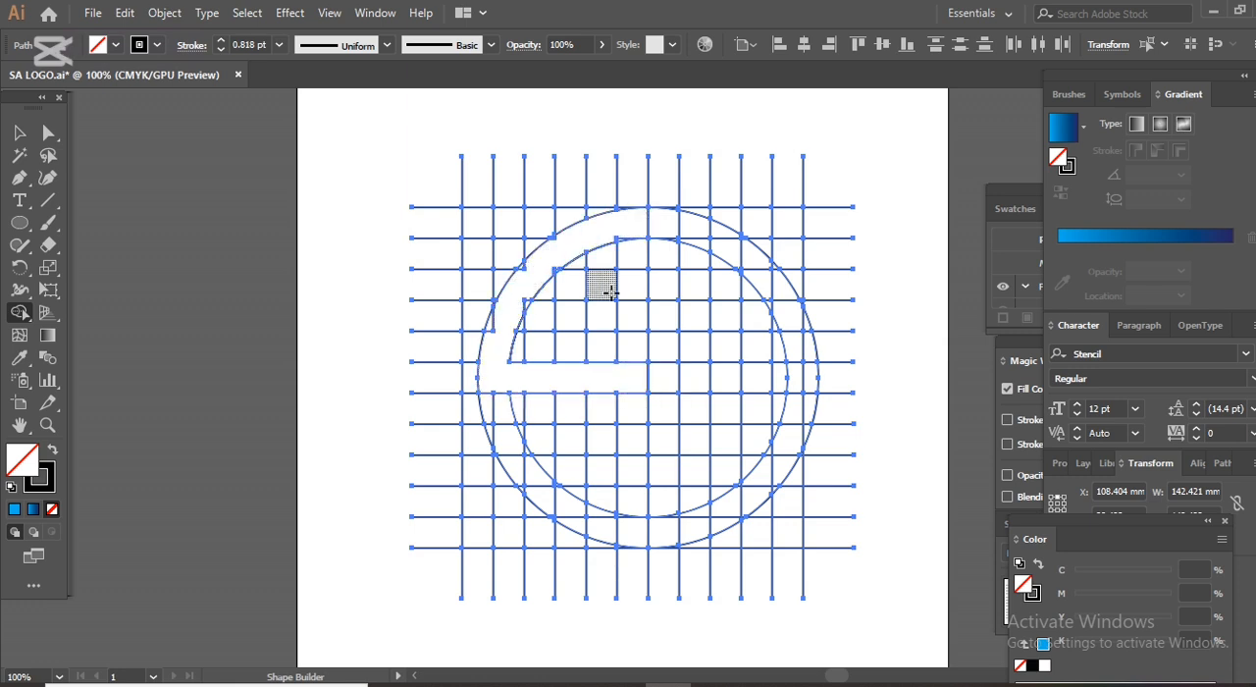
# Merge the cells of the column just left of the centre line, from the middle bar down to the outer circle, into the shape.
pyautogui.moveTo(624, 367)
pyautogui.mouseDown()
pyautogui.moveTo(639, 387)
pyautogui.moveTo(647, 535)
pyautogui.mouseUp()
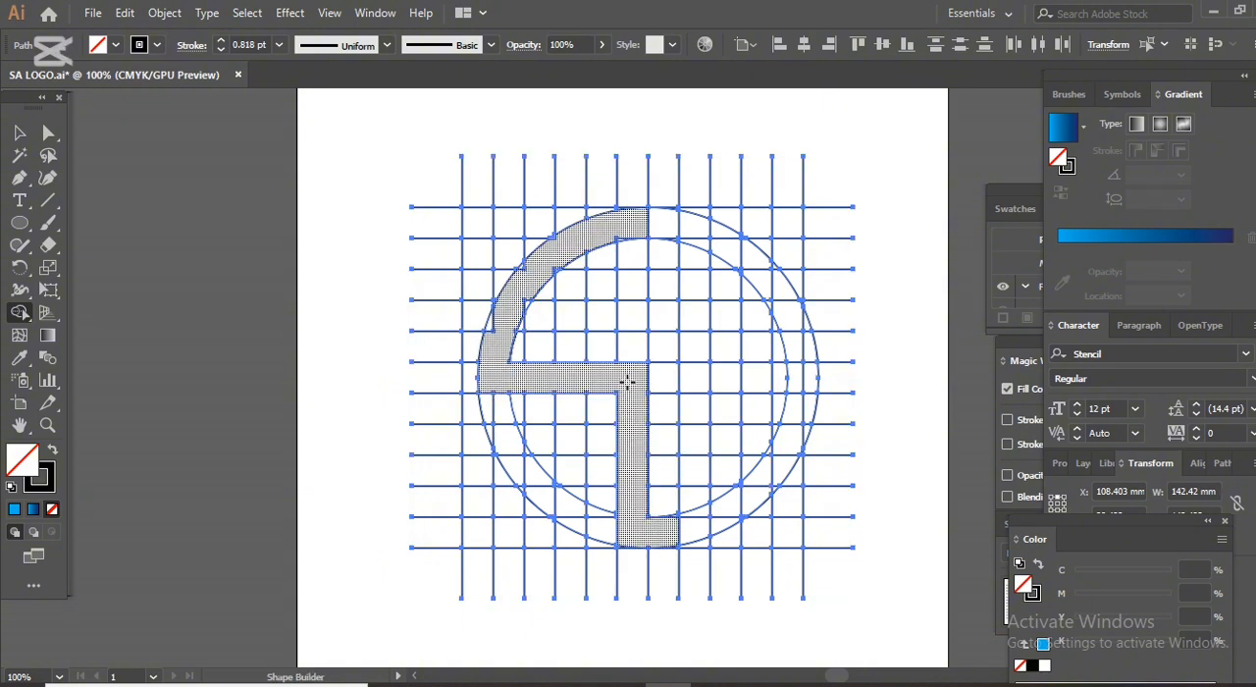
pyautogui.hotkey('ctrl', 'z')
pyautogui.moveTo(634, 378); pyautogui.dragTo(616, 527)
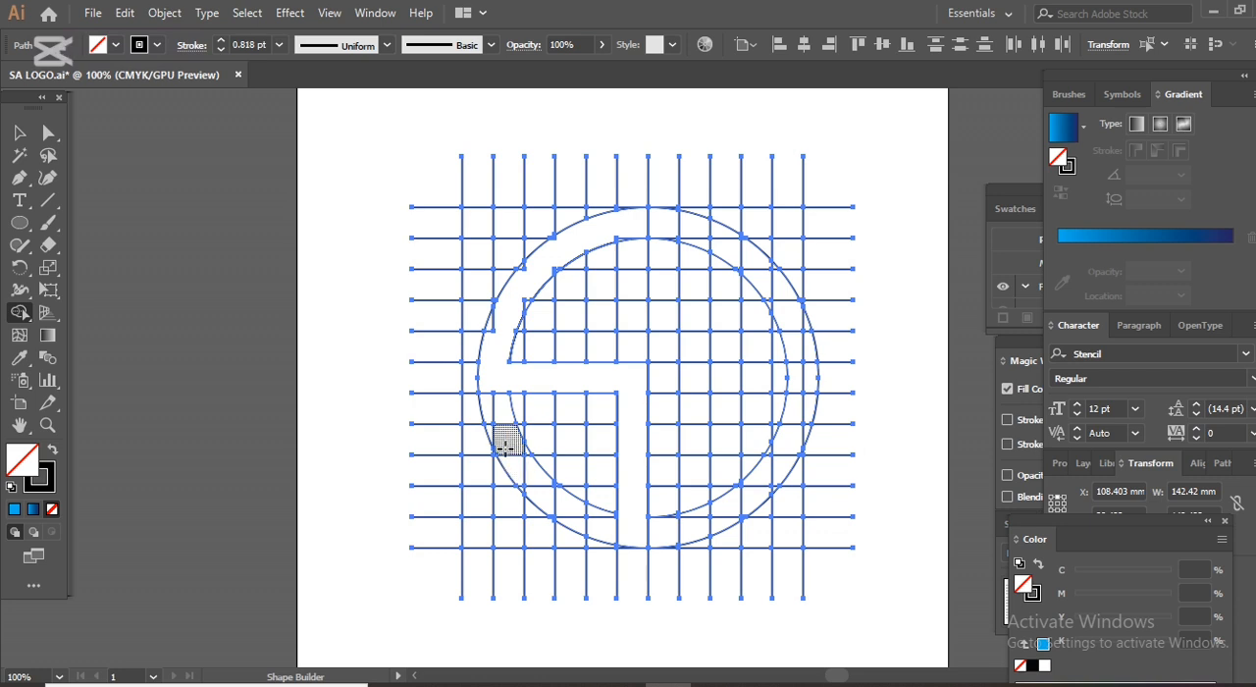
# Merge the lower-left ring cells into the S shape with Shape Builder, and absorb the leftover slivers along the upper-left arc.
pyautogui.moveTo(503, 439)
pyautogui.mouseDown()
pyautogui.moveTo(533, 487)
pyautogui.moveTo(622, 534)
pyautogui.mouseUp()
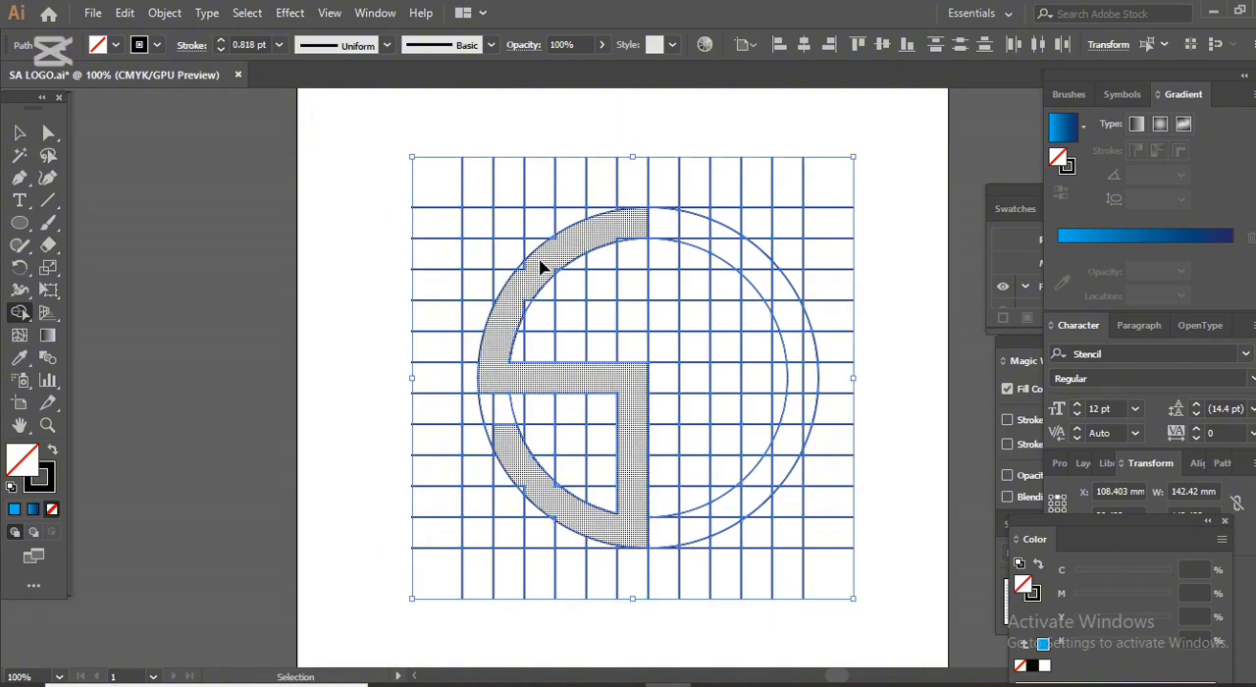
pyautogui.scroll(3, 540, 258)
pyautogui.scroll(1, 345, 310)
pyautogui.scroll(1, 344, 310)
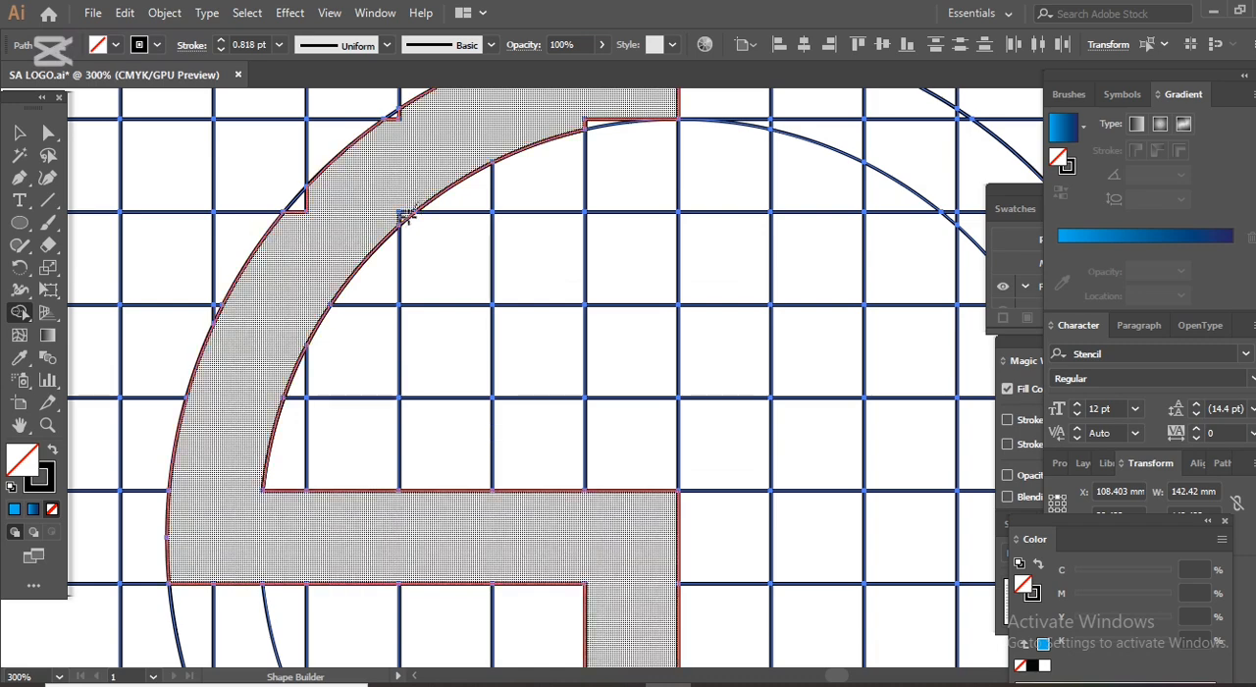
pyautogui.moveTo(339, 168); pyautogui.dragTo(295, 214)
pyautogui.scroll(1, 397, 206)
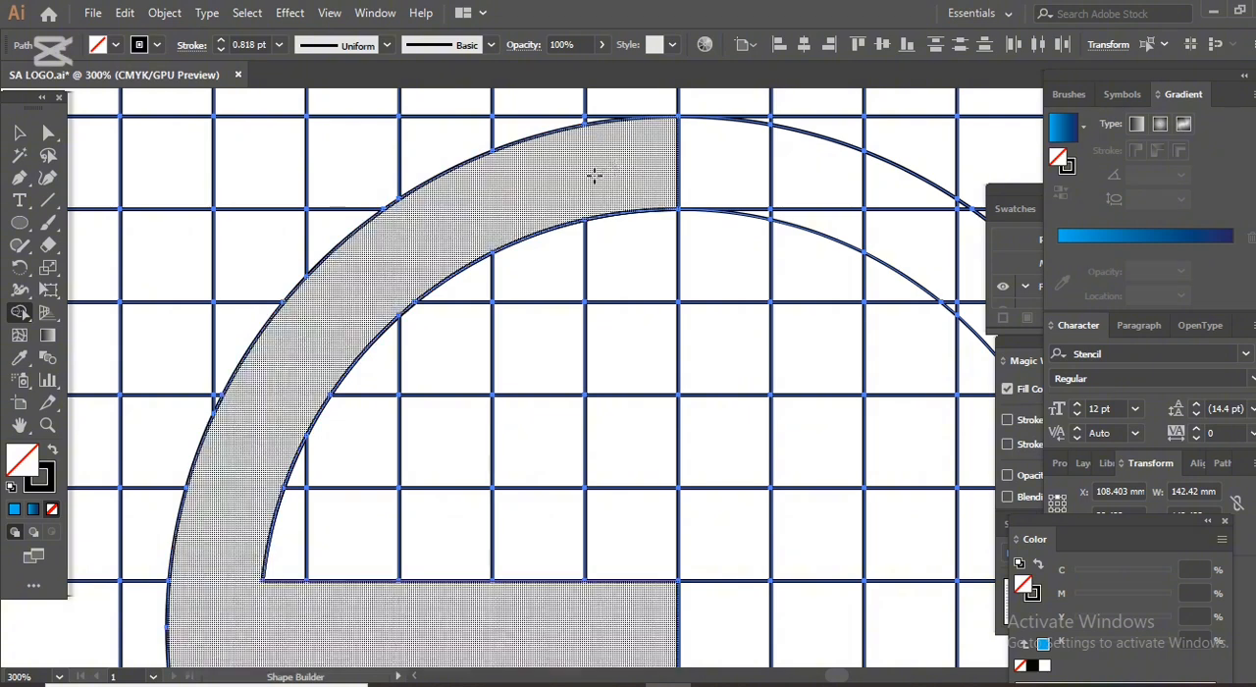
# Merge the leftover slivers along the inner and outer edges of the lower-left arc into the S shape.
pyautogui.scroll(-3, 484, 206)
pyautogui.scroll(-3, 468, 202)
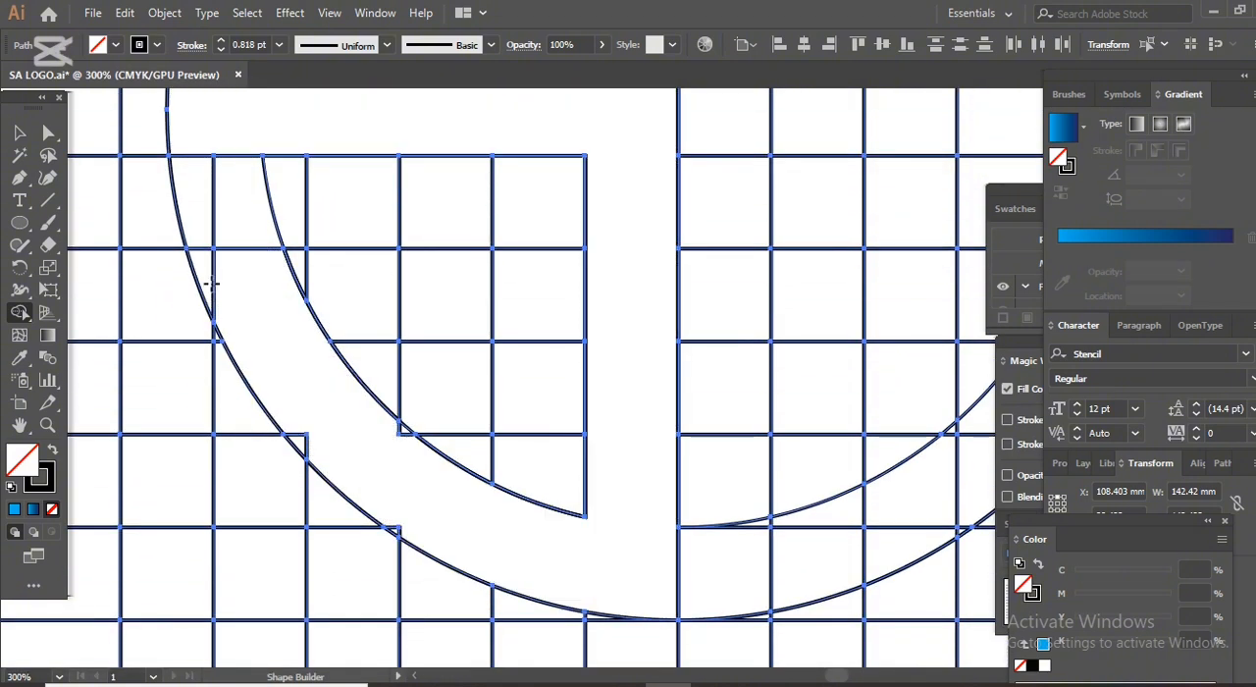
pyautogui.moveTo(214, 275); pyautogui.dragTo(209, 274)
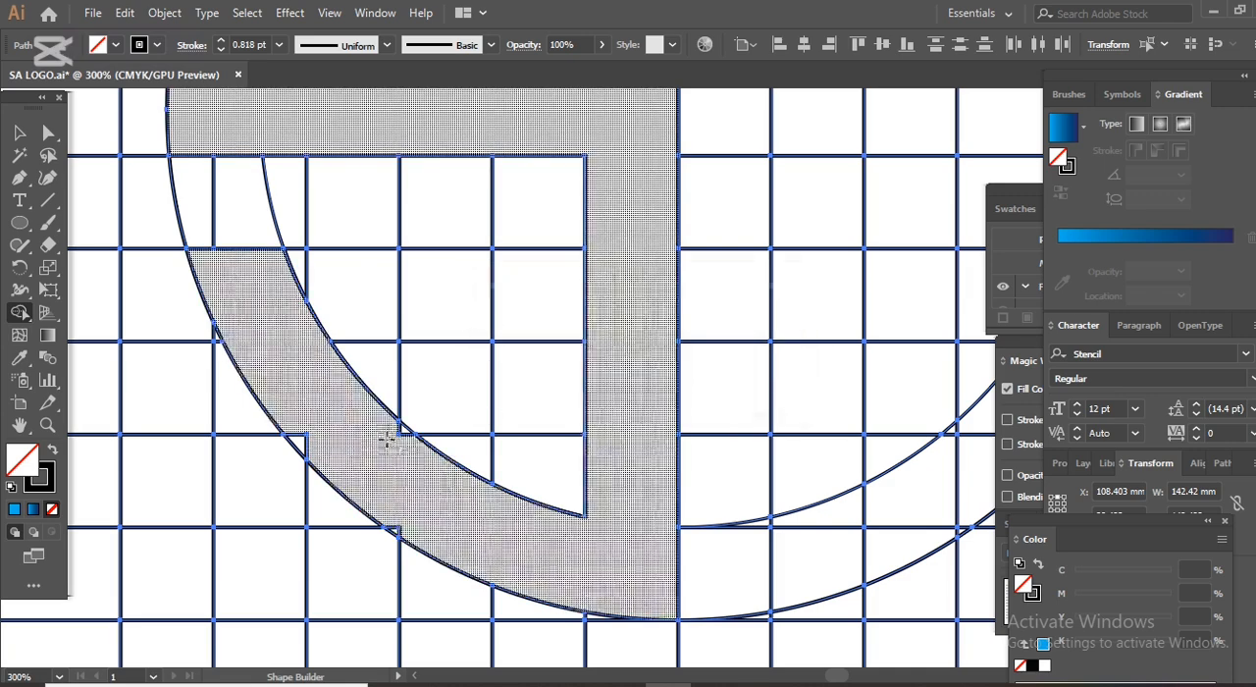
pyautogui.moveTo(404, 432); pyautogui.dragTo(407, 460)
pyautogui.moveTo(326, 469); pyautogui.dragTo(296, 440)
pyautogui.moveTo(393, 524)
pyautogui.mouseDown()
pyautogui.moveTo(503, 540)
pyautogui.moveTo(514, 510)
pyautogui.mouseUp()
pyautogui.scroll(10, 515, 508)
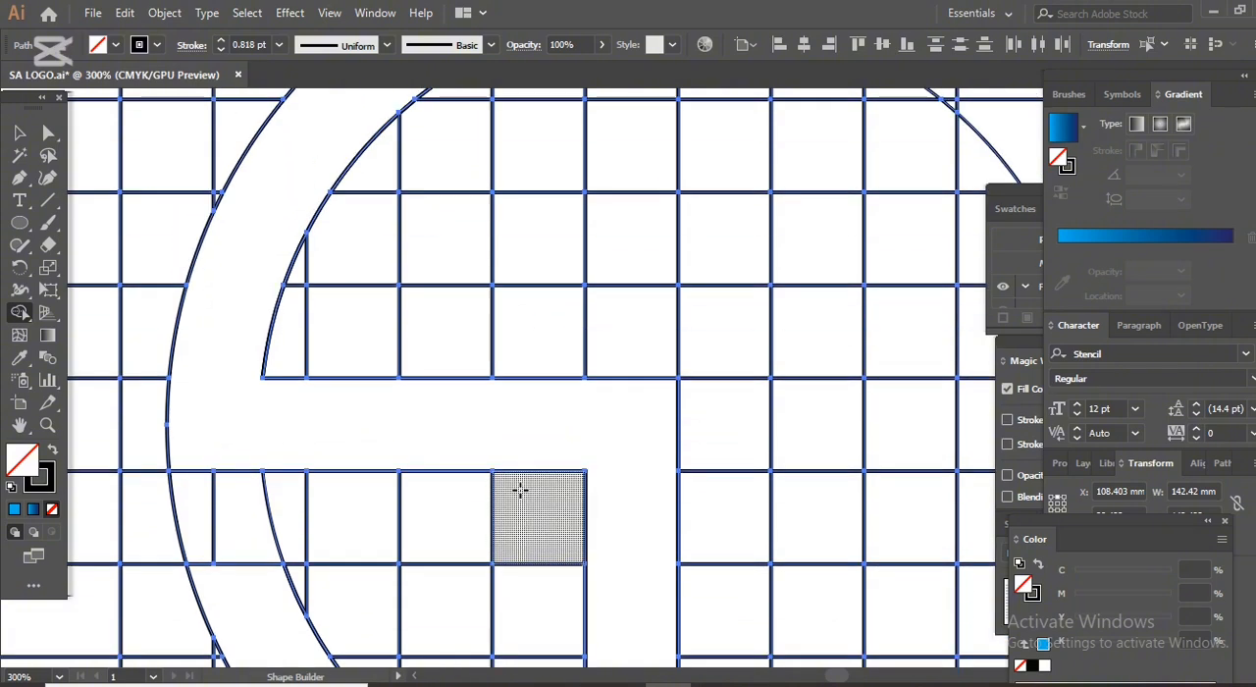
pyautogui.scroll(-6, 577, 389)
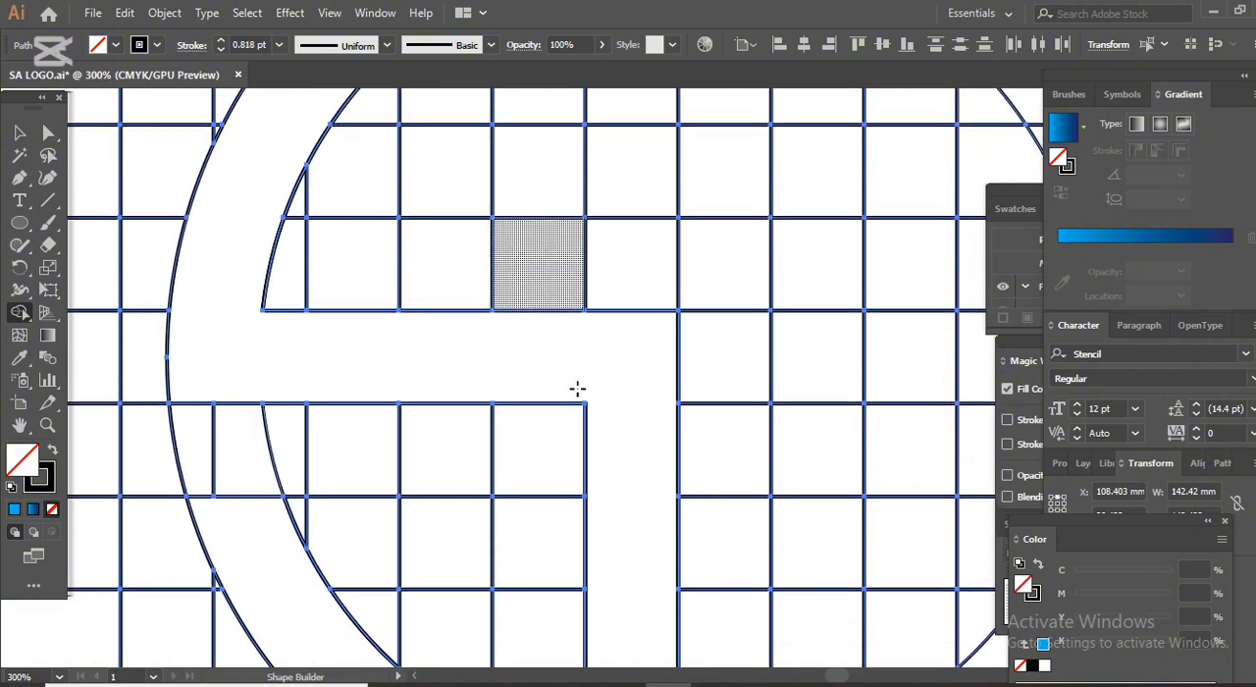
pyautogui.scroll(2, 577, 389)
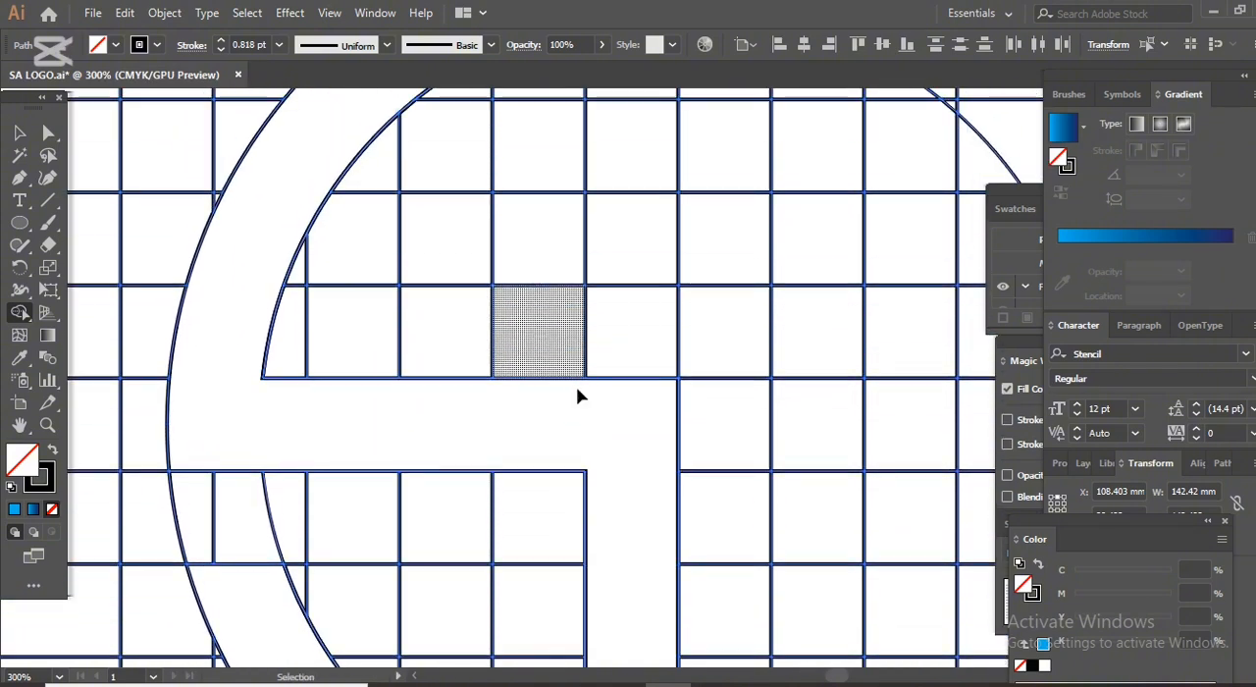
pyautogui.scroll(-3, 576, 390)
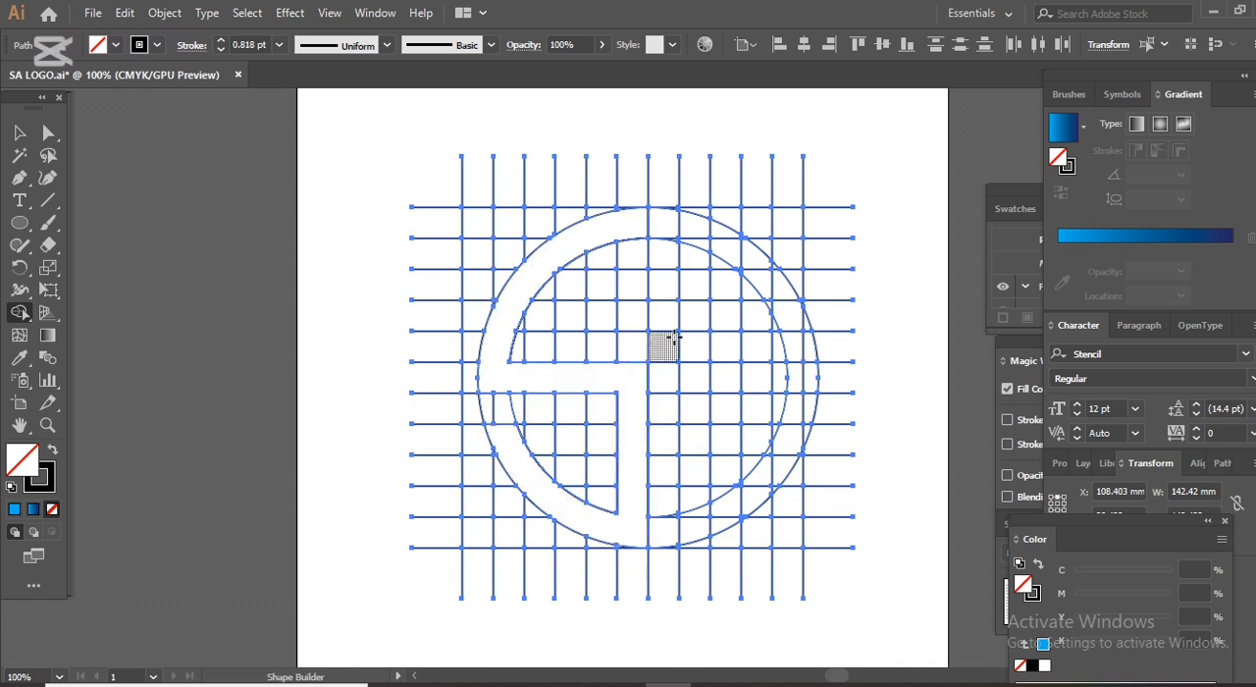
pyautogui.click(661, 233)
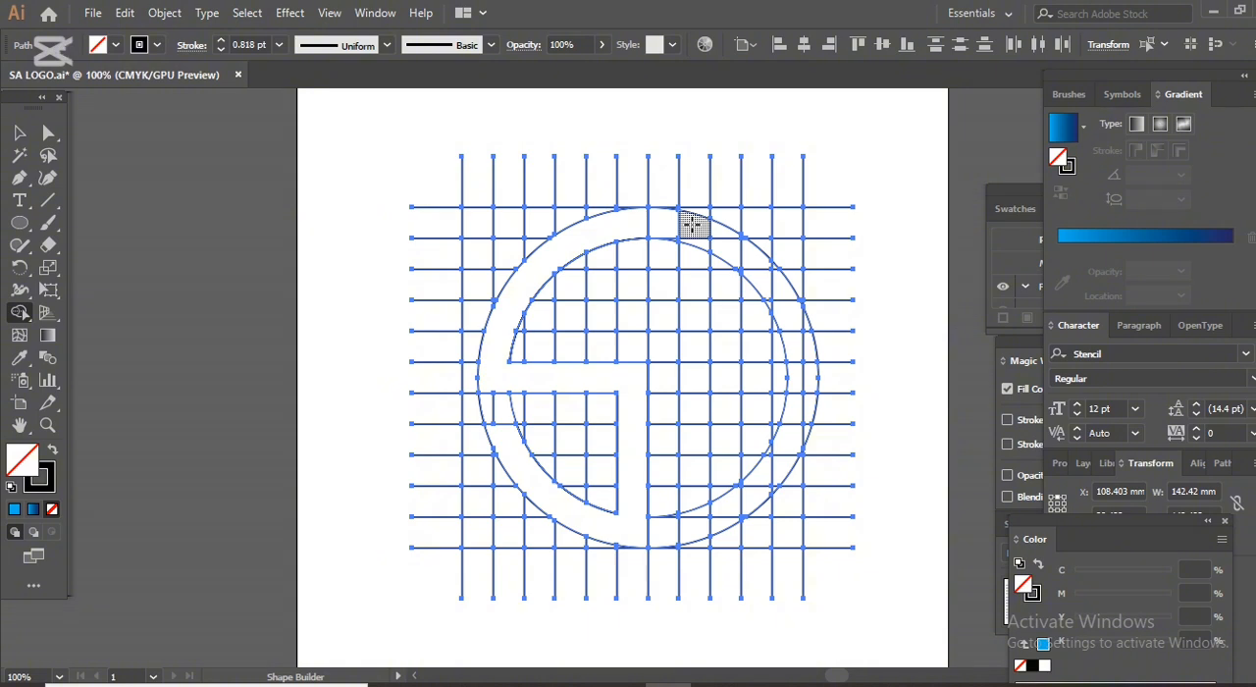
pyautogui.moveTo(693, 224)
pyautogui.mouseDown()
pyautogui.moveTo(724, 447)
pyautogui.moveTo(713, 512)
pyautogui.mouseUp()
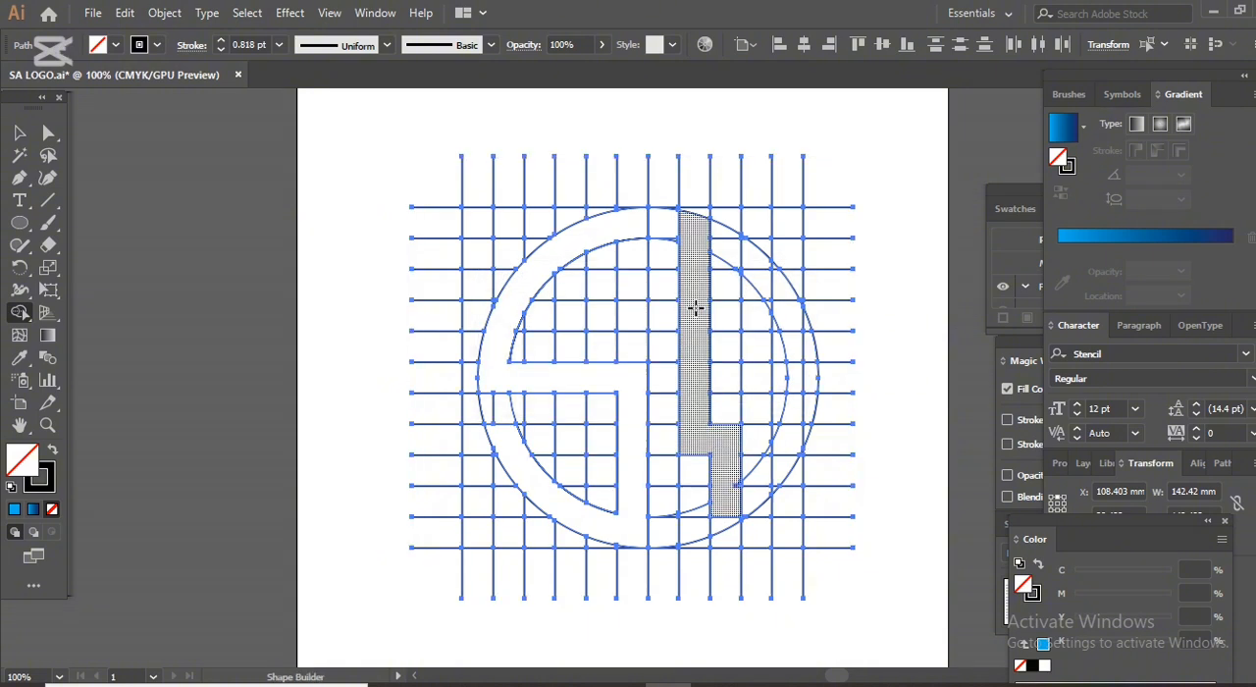
pyautogui.hotkey('ctrl', 'z')
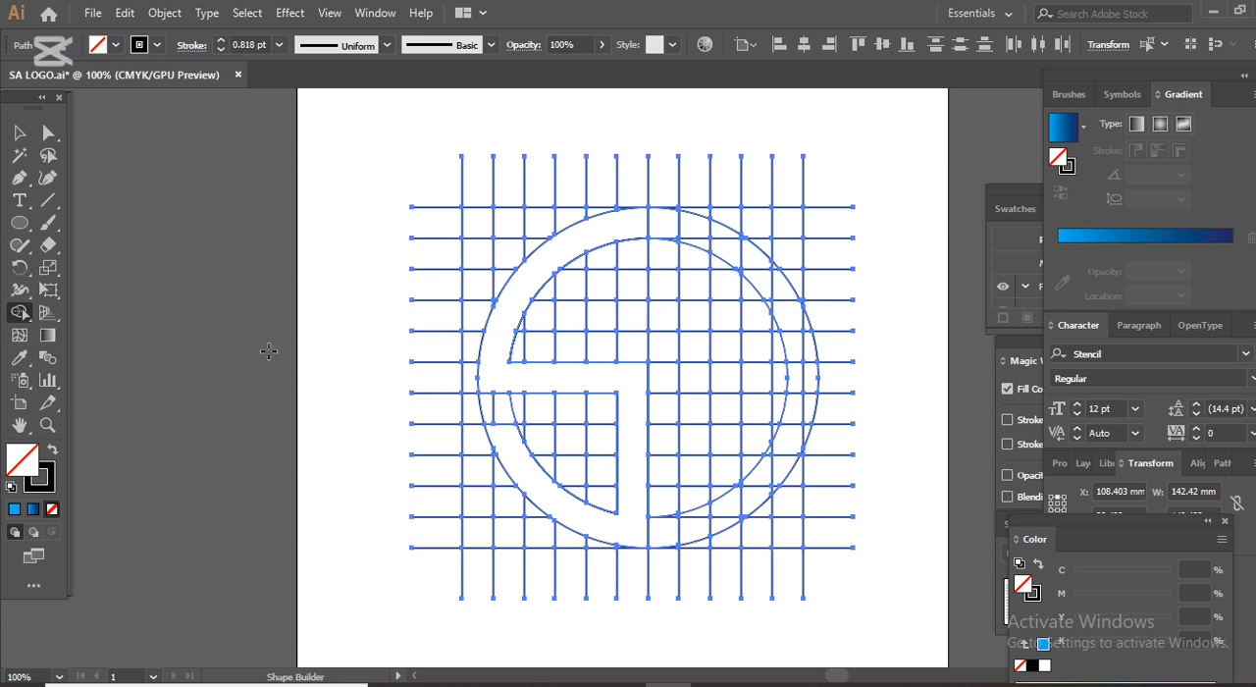
# Swap to a black fill without stroke, fill the S shape, and extend its top end down the column to one cell above the middle bar.
pyautogui.click(52, 451)
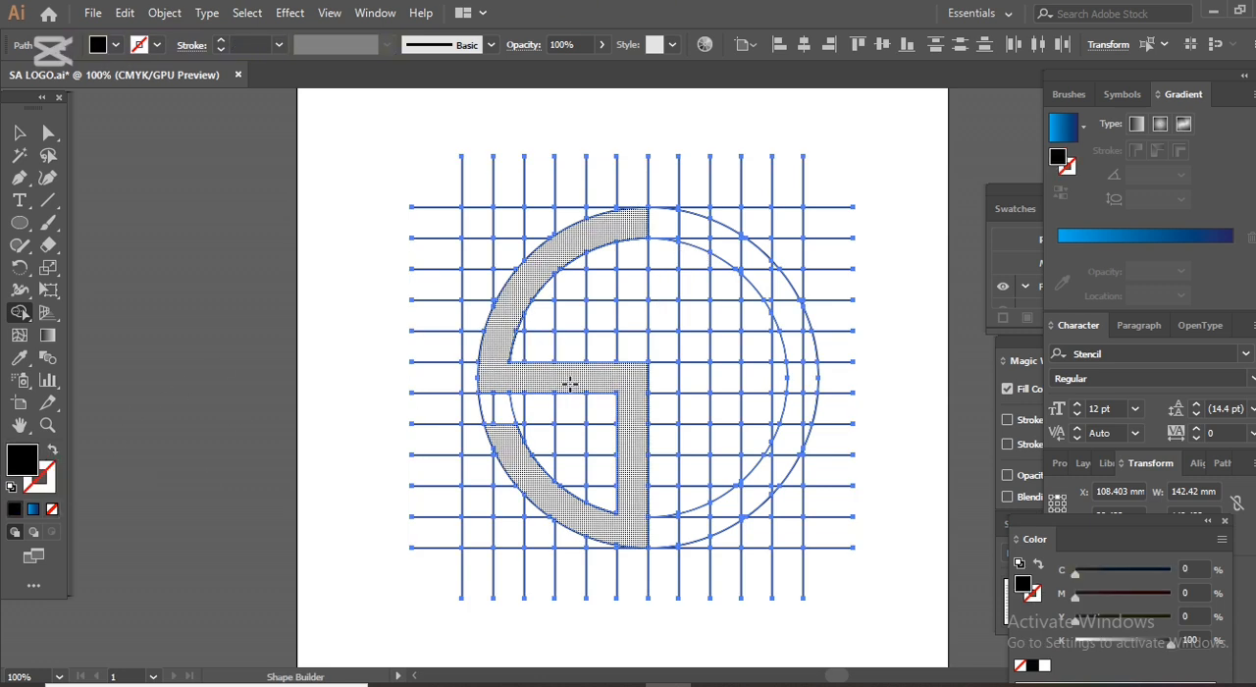
pyautogui.click(527, 371)
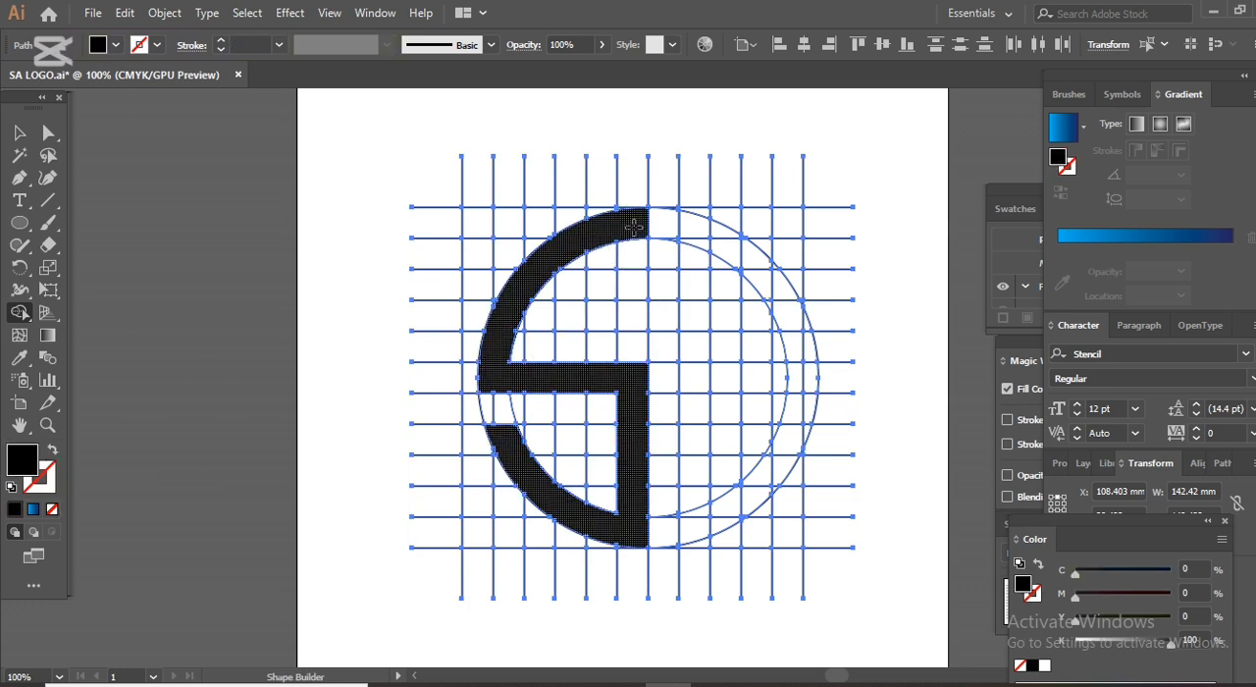
pyautogui.moveTo(633, 226); pyautogui.dragTo(634, 326)
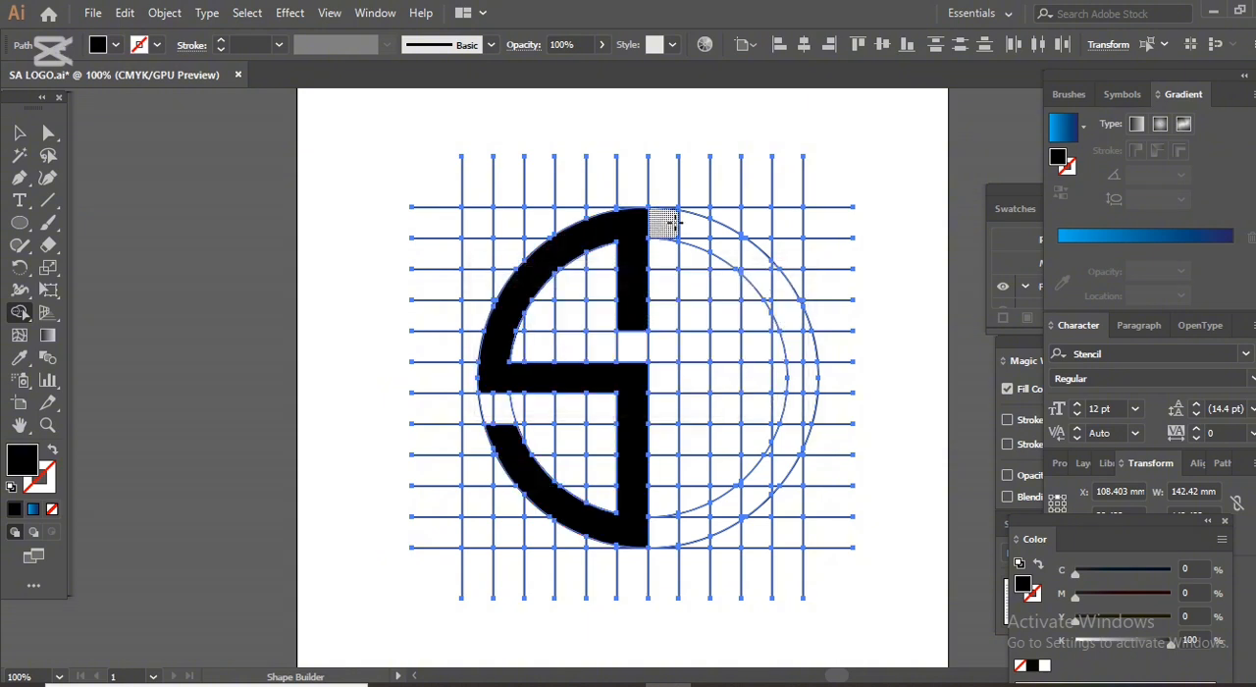
# Merge the full-height second column right of the centre line with the right ring cells, ending the arc at the lower right, to form the A outline.
pyautogui.moveTo(686, 220); pyautogui.dragTo(683, 532)
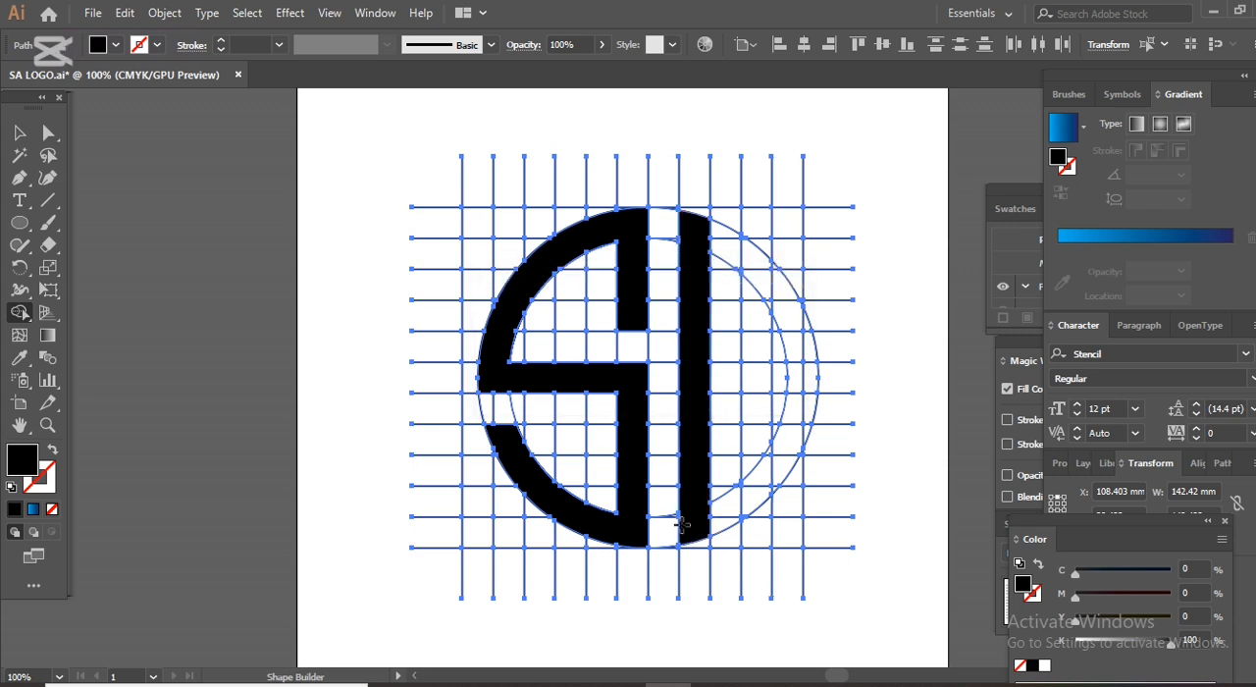
pyautogui.moveTo(704, 229)
pyautogui.mouseDown()
pyautogui.moveTo(758, 267)
pyautogui.moveTo(788, 316)
pyautogui.moveTo(799, 373)
pyautogui.moveTo(799, 427)
pyautogui.moveTo(752, 502)
pyautogui.mouseUp()
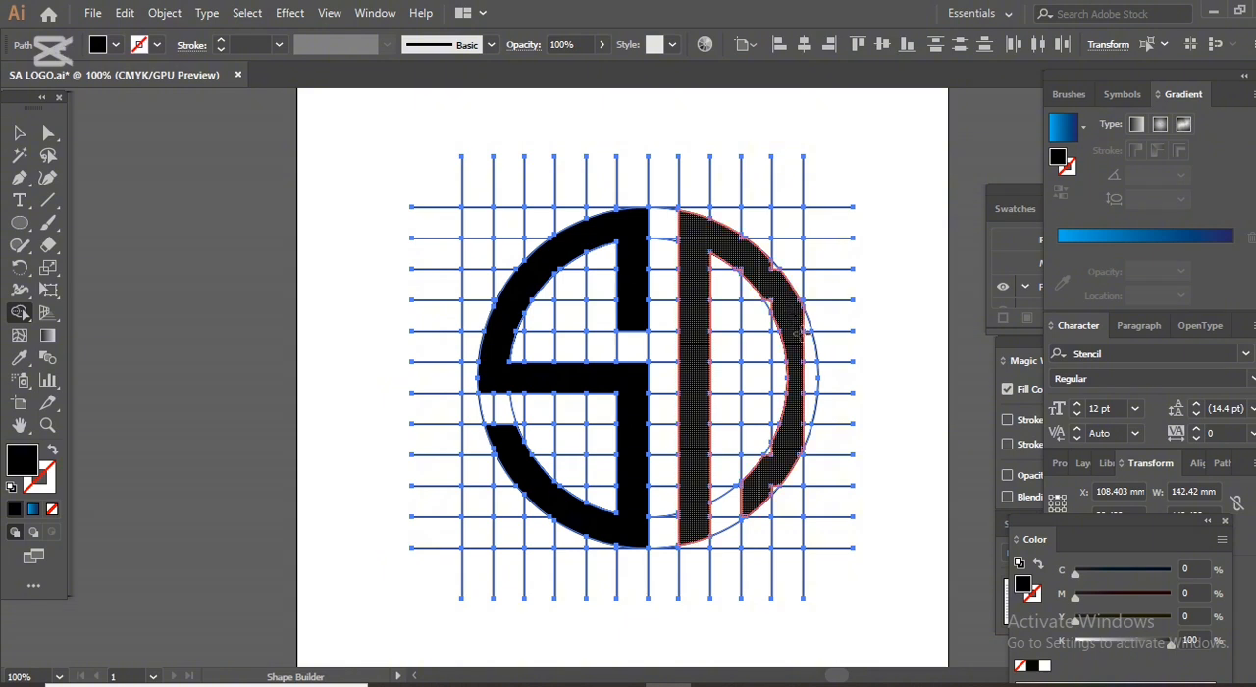
pyautogui.moveTo(793, 428); pyautogui.dragTo(806, 338)
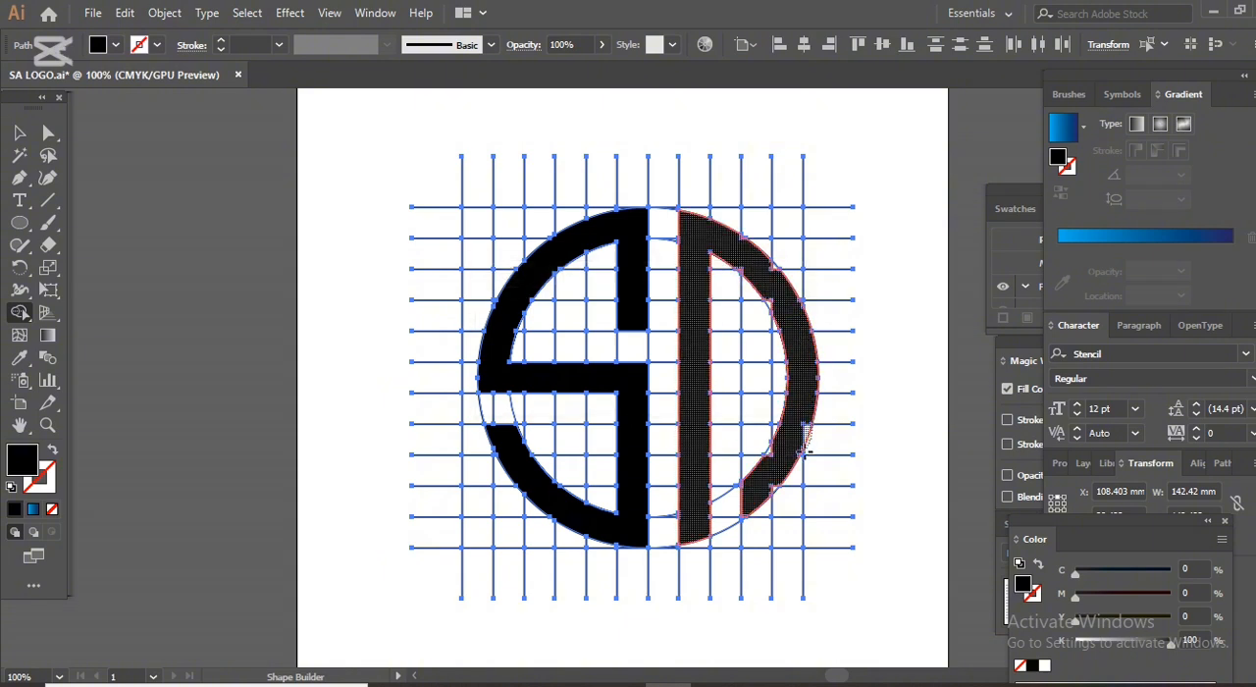
pyautogui.click(753, 440)
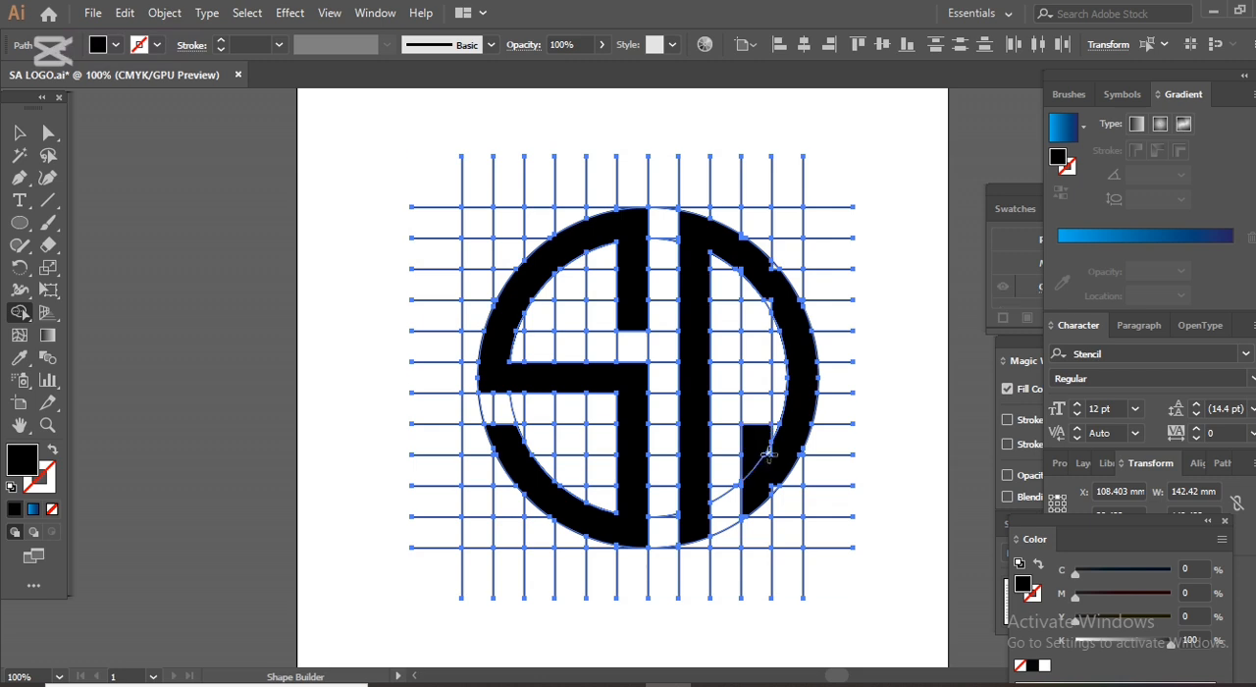
pyautogui.hotkey('ctrl', 'z')
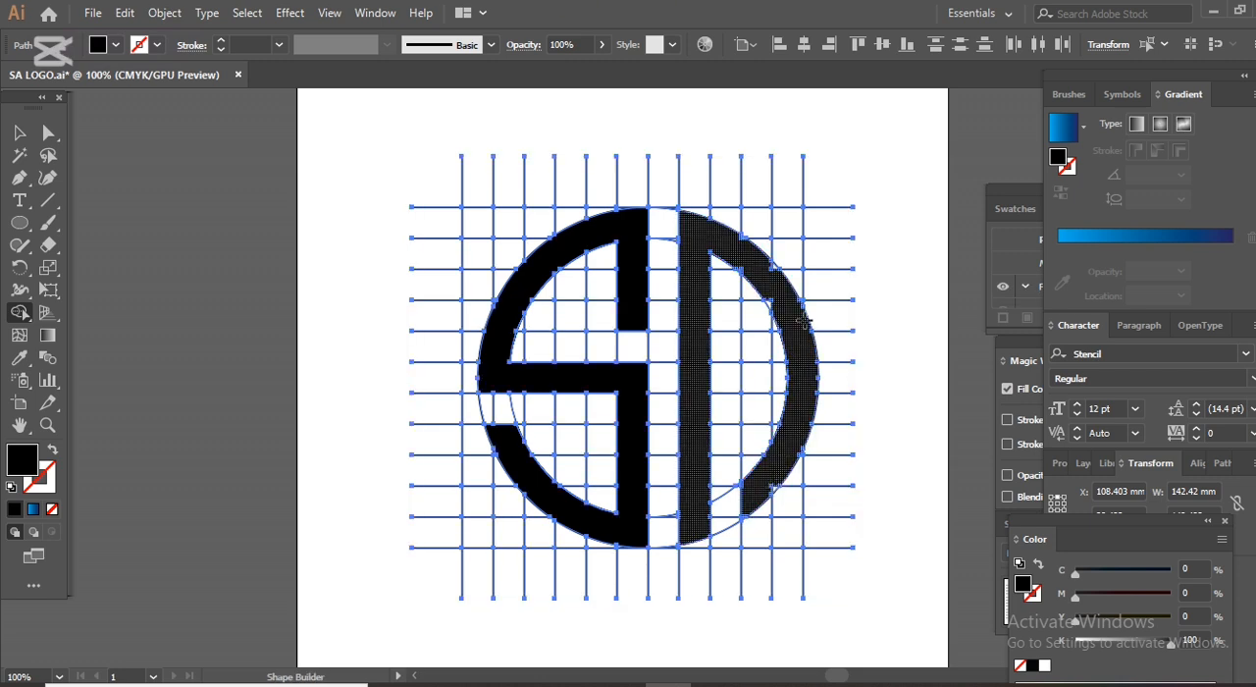
# Merge the leftover slivers along the right arc's edges into the A shape.
pyautogui.hotkey('ctrl', '+')
pyautogui.hotkey('ctrl', '+')
pyautogui.hotkey('ctrl', '+')
pyautogui.press('space')
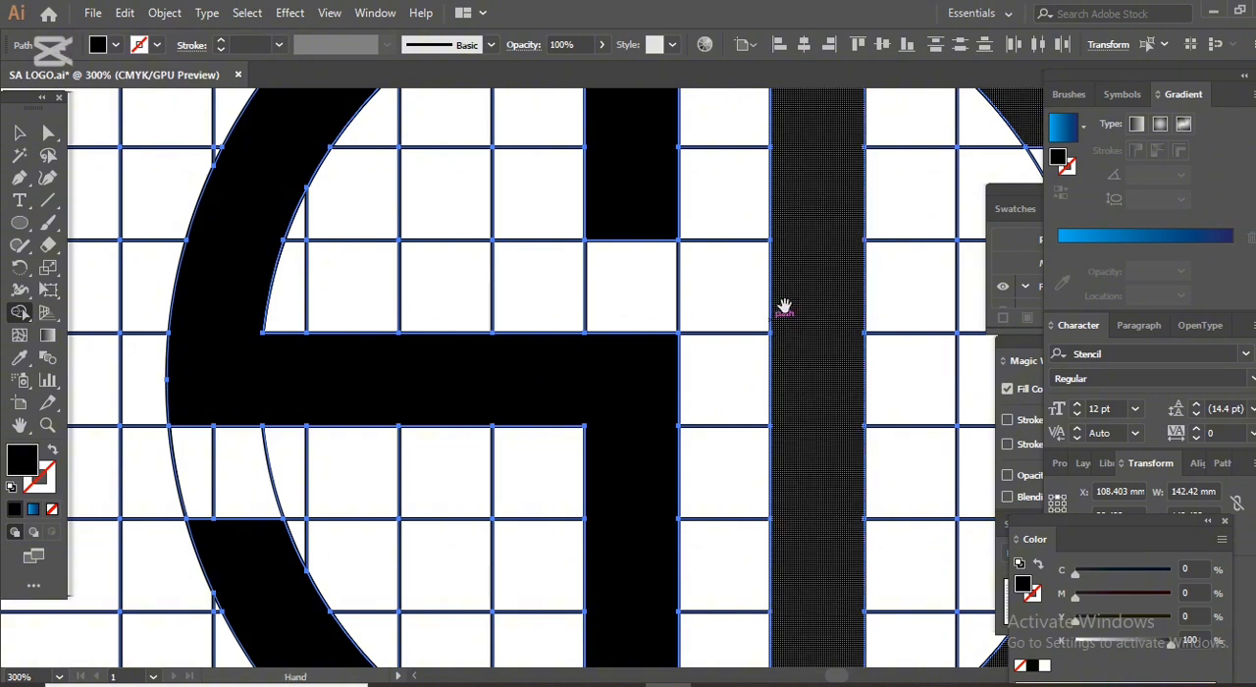
pyautogui.moveTo(785, 305); pyautogui.dragTo(400, 461)
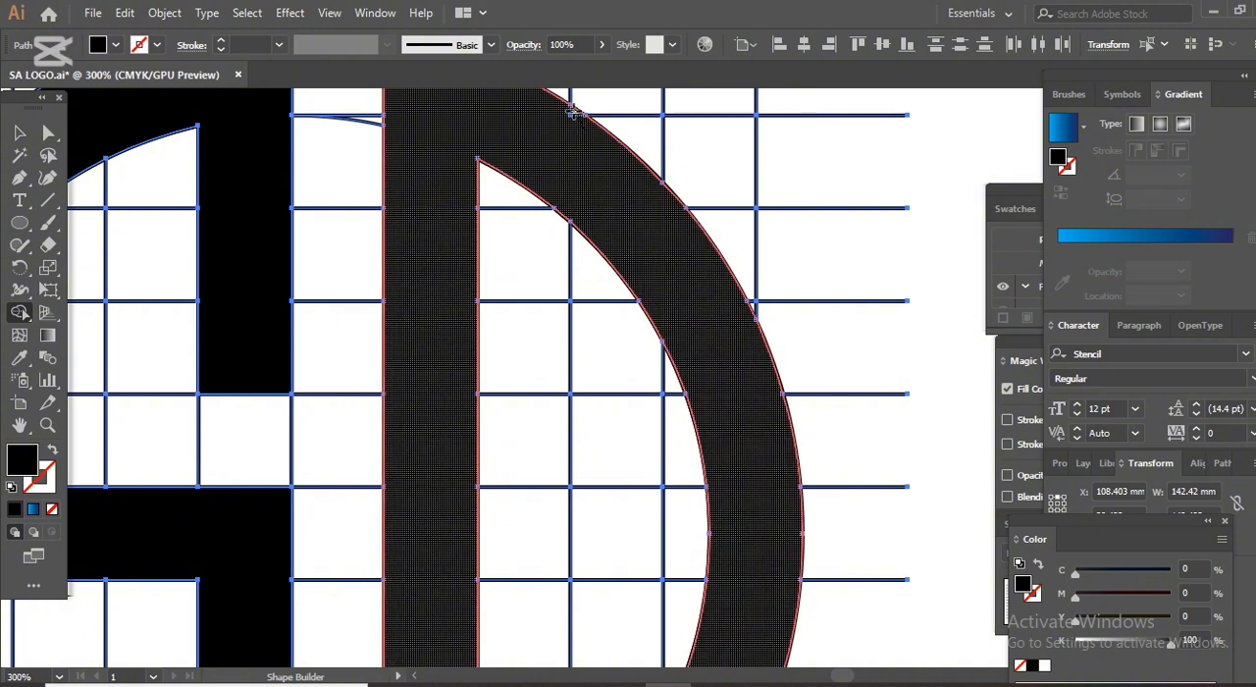
pyautogui.scroll(-5, 589, 177)
pyautogui.scroll(-1, 695, 306)
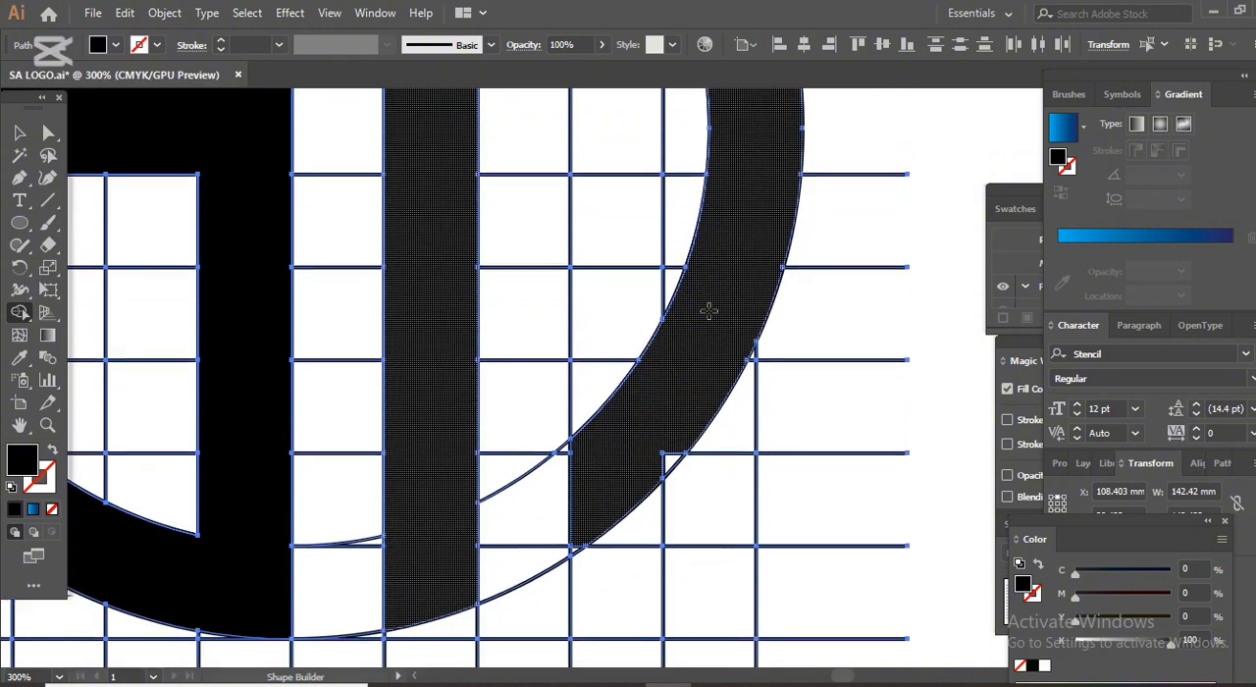
pyautogui.moveTo(681, 447); pyautogui.dragTo(674, 460)
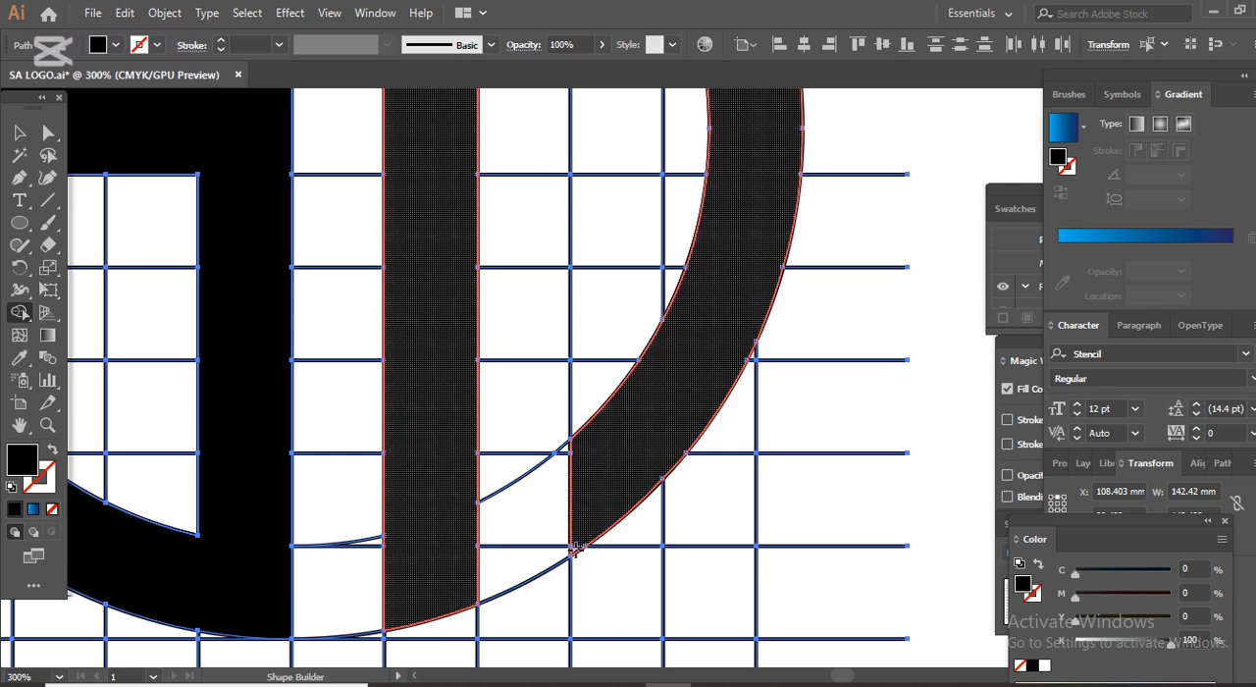
# Merge the middle row cells between the A's vertical bar and the right arc to form its crossbar.
pyautogui.hotkey('ctrl', '-')
pyautogui.hotkey('ctrl', '-')
pyautogui.hotkey('ctrl', '-')
pyautogui.hotkey('ctrl', '-')
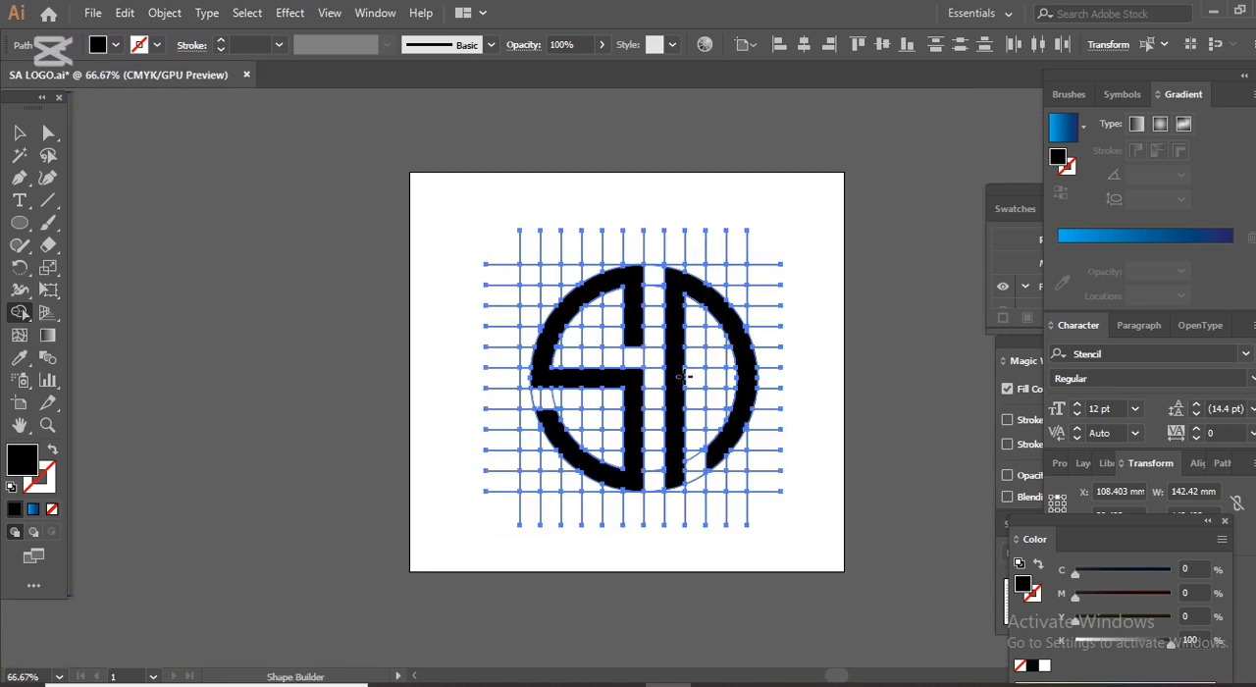
pyautogui.click(748, 375)
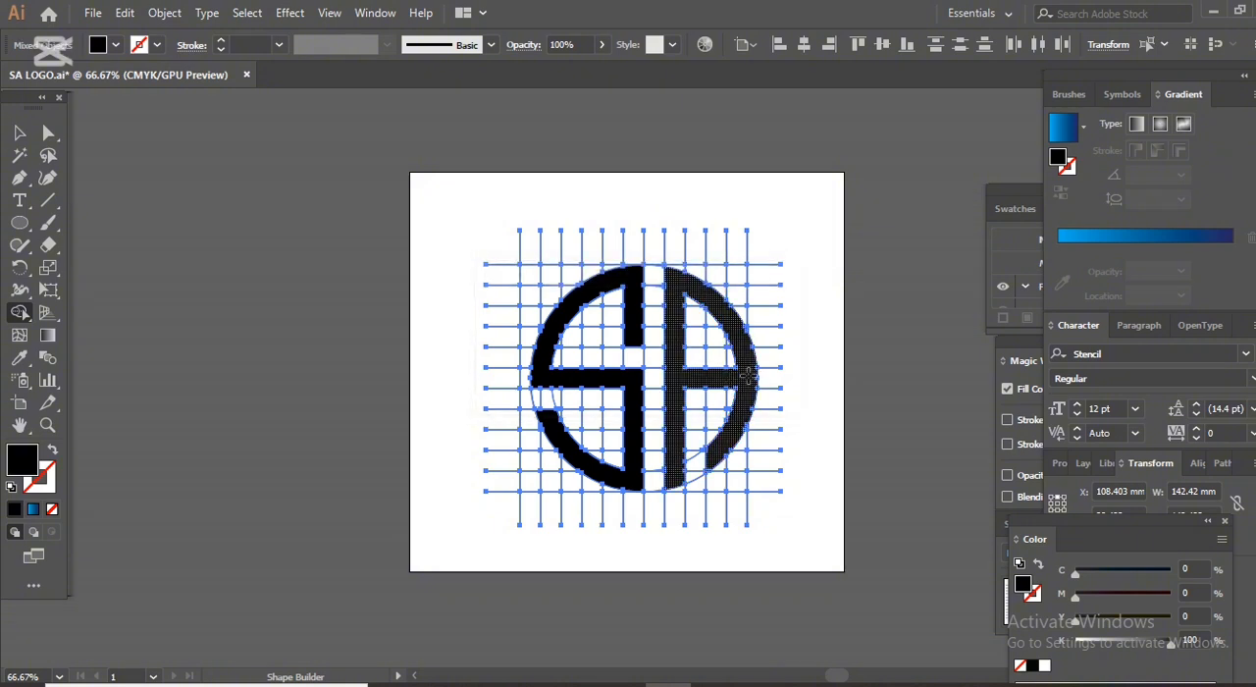
# Select all remaining grid and circle lines with the Magic Wand and delete them.
pyautogui.click(19, 132)
pyautogui.click(20, 156)
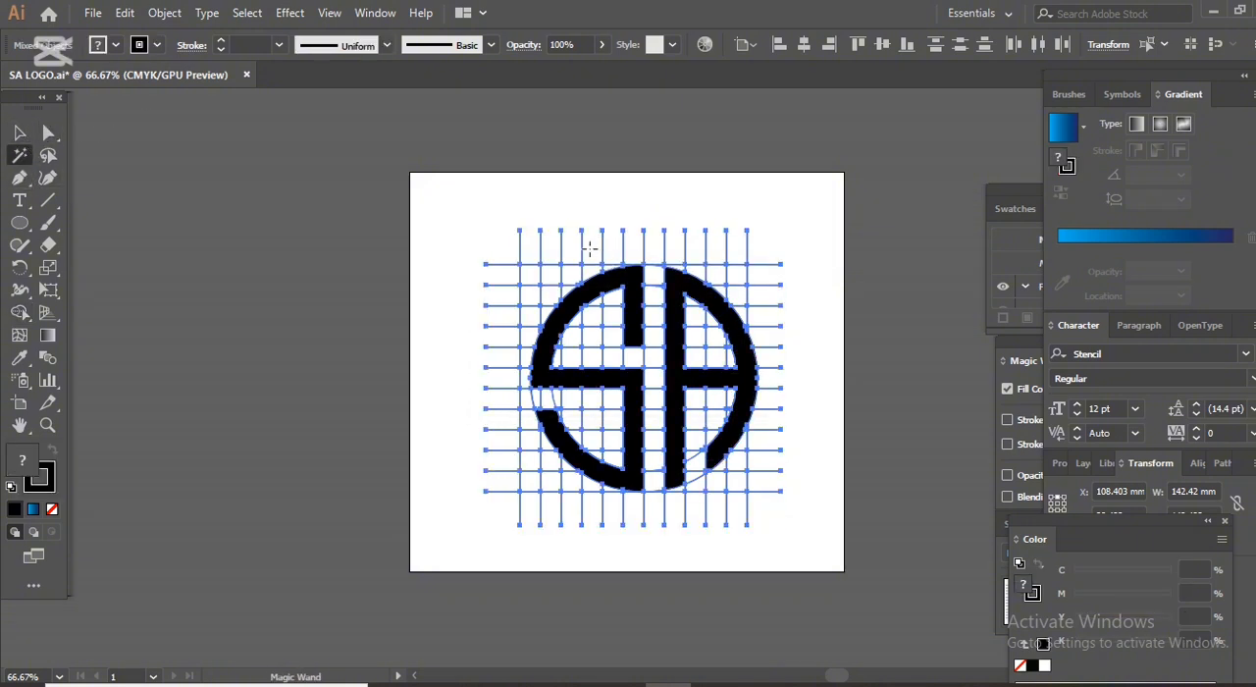
pyautogui.click(553, 263)
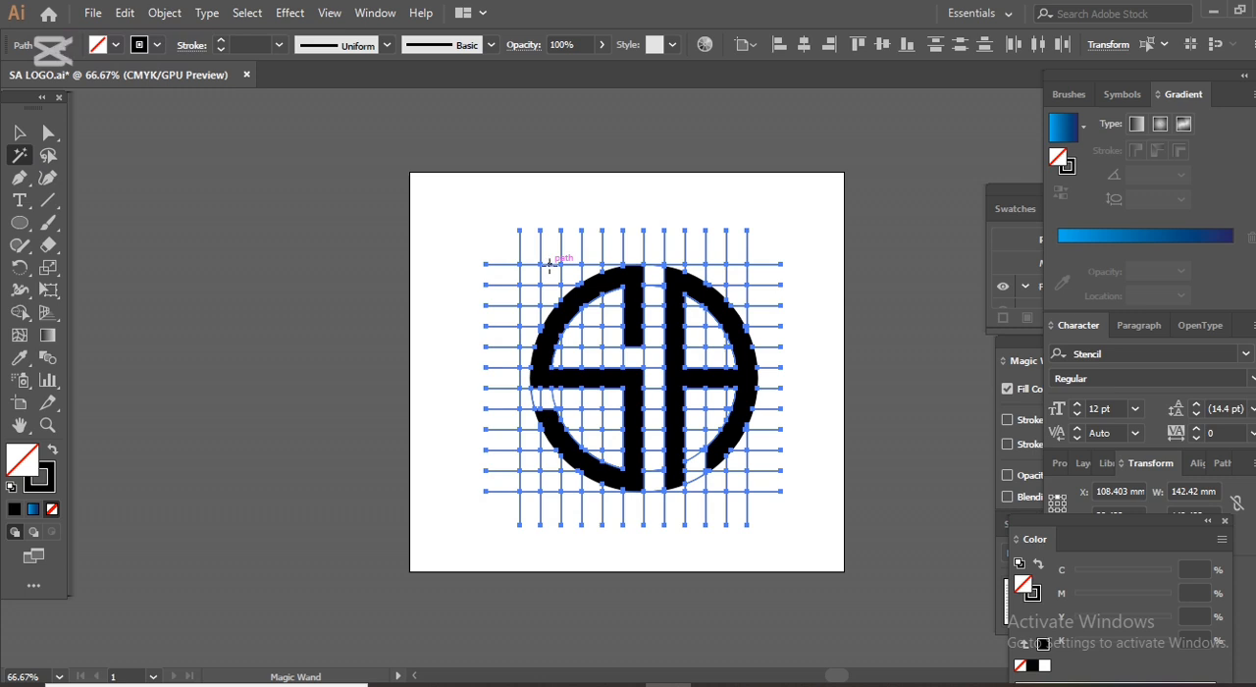
pyautogui.press('Delete')
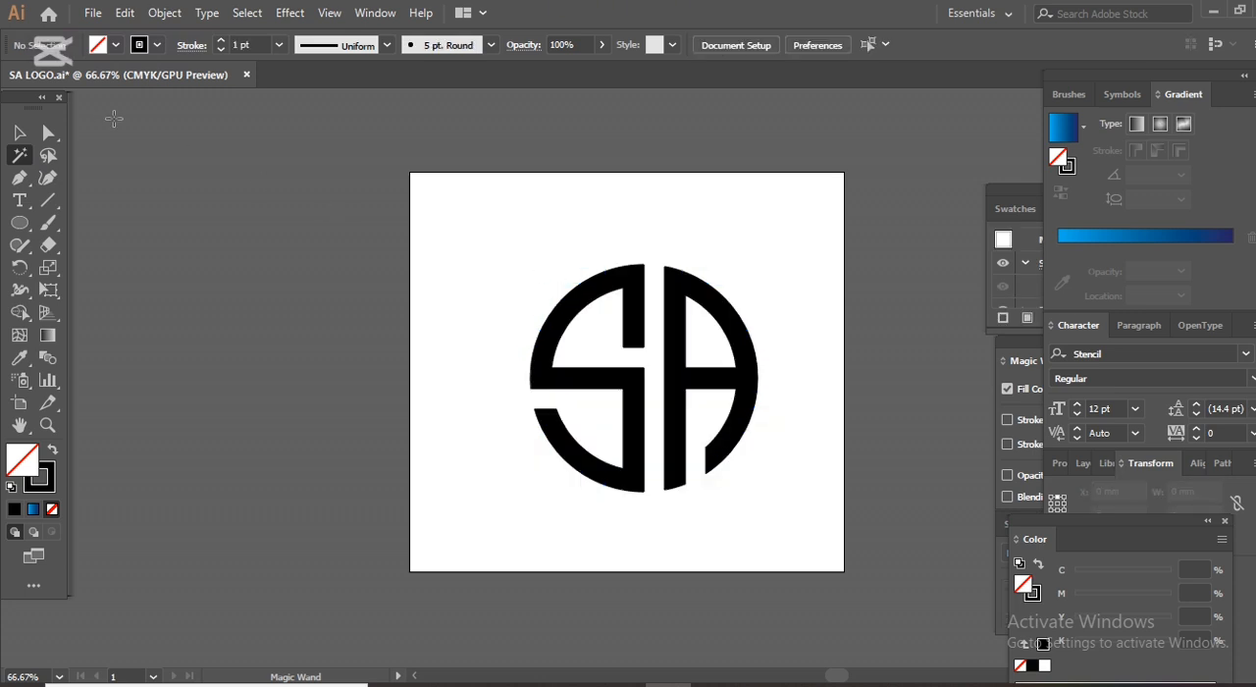
# Fill the S and the A with the blue linear gradient.
pyautogui.click(20, 134)
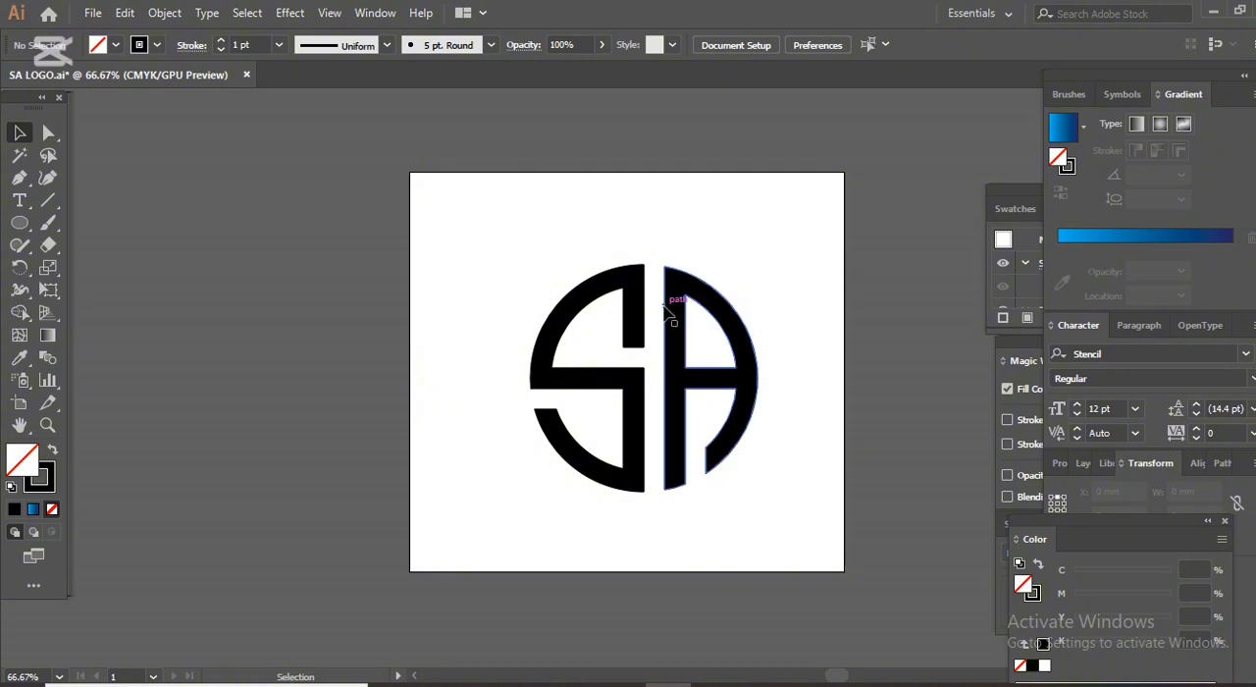
pyautogui.click(636, 286)
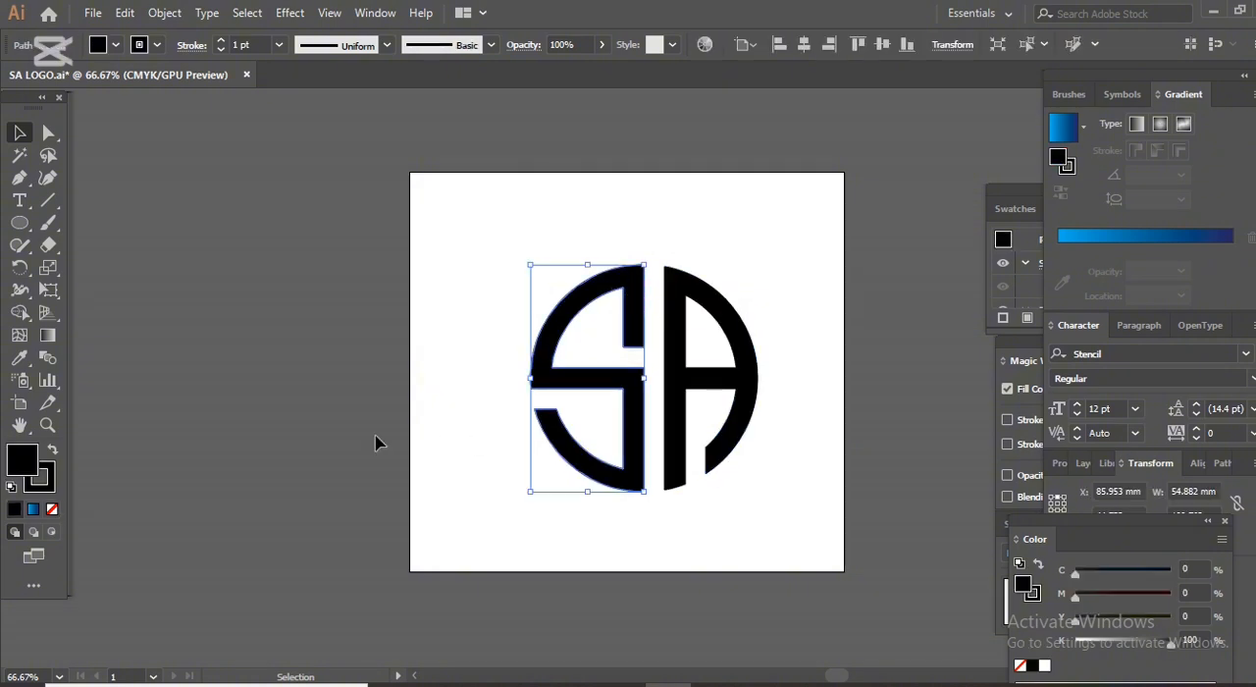
pyautogui.click(32, 509)
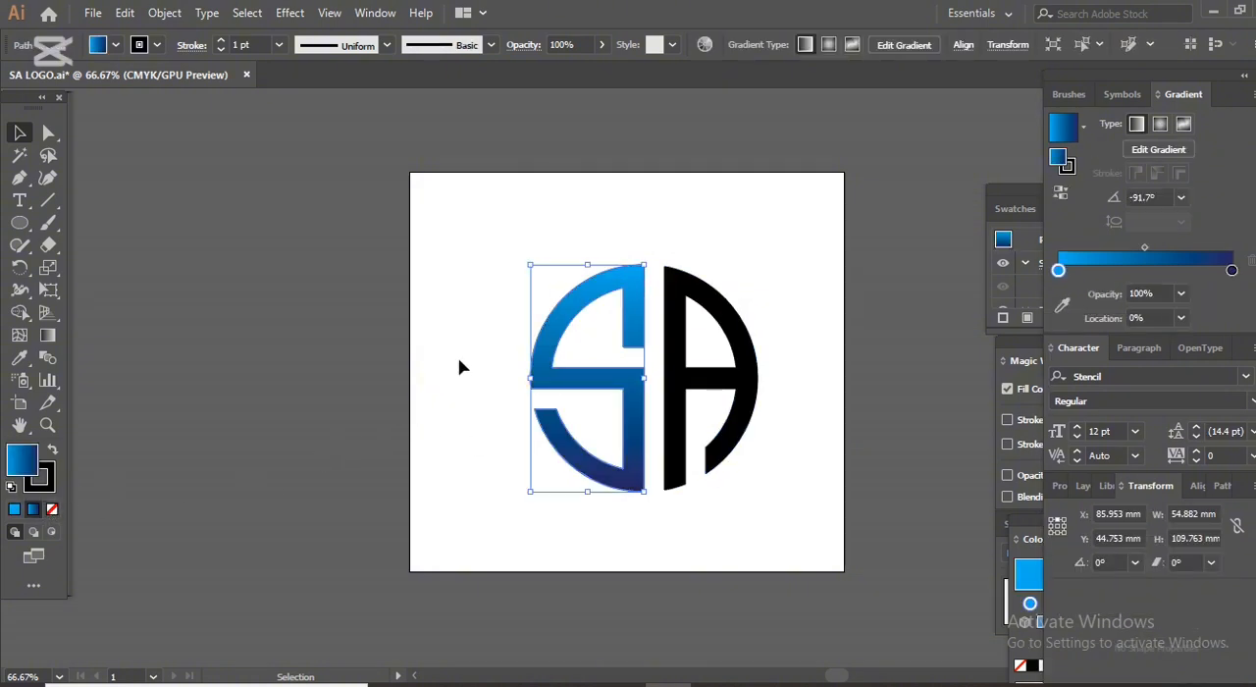
pyautogui.click(702, 384)
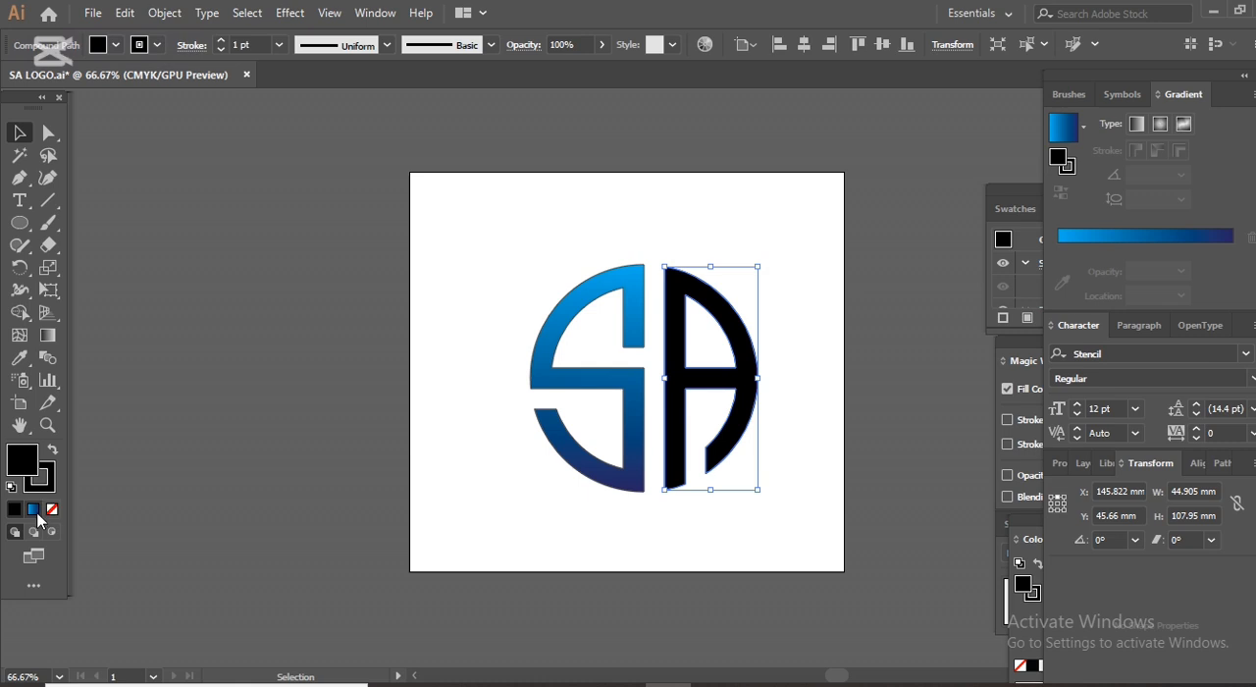
pyautogui.click(32, 509)
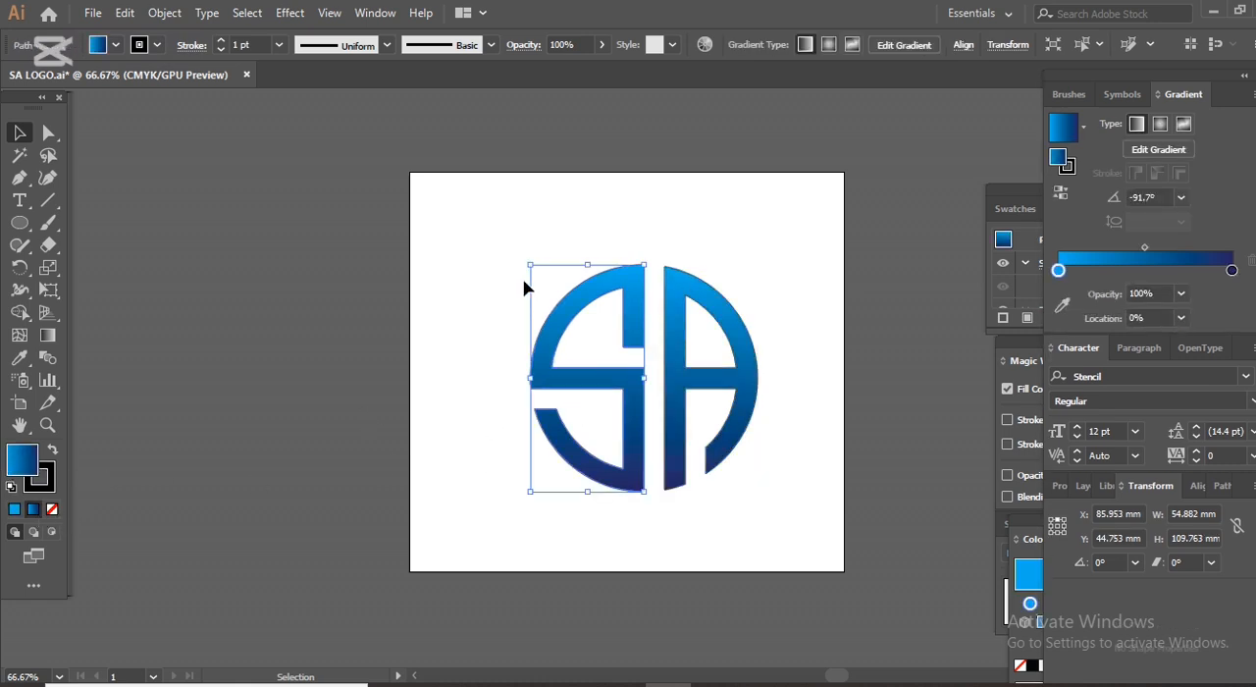
# Remove the stroke from both the S and the A shapes.
pyautogui.moveTo(504, 263); pyautogui.dragTo(791, 374)
pyautogui.click(54, 483)
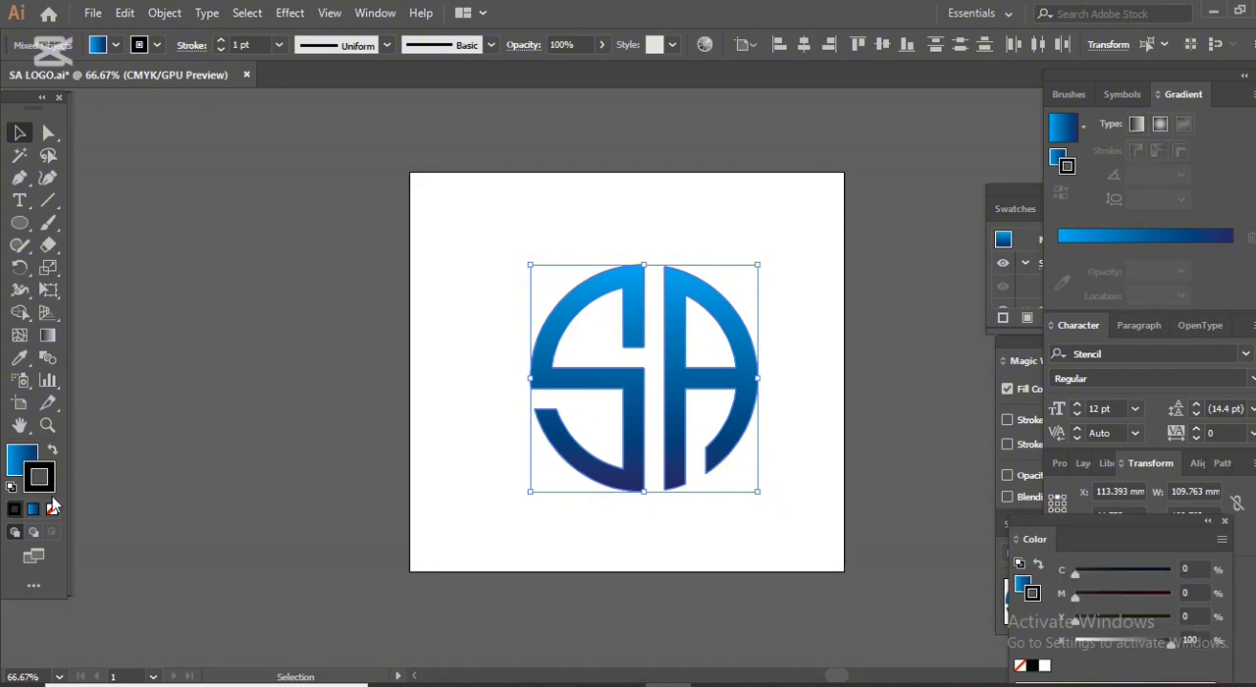
pyautogui.click(52, 509)
pyautogui.click(453, 400)
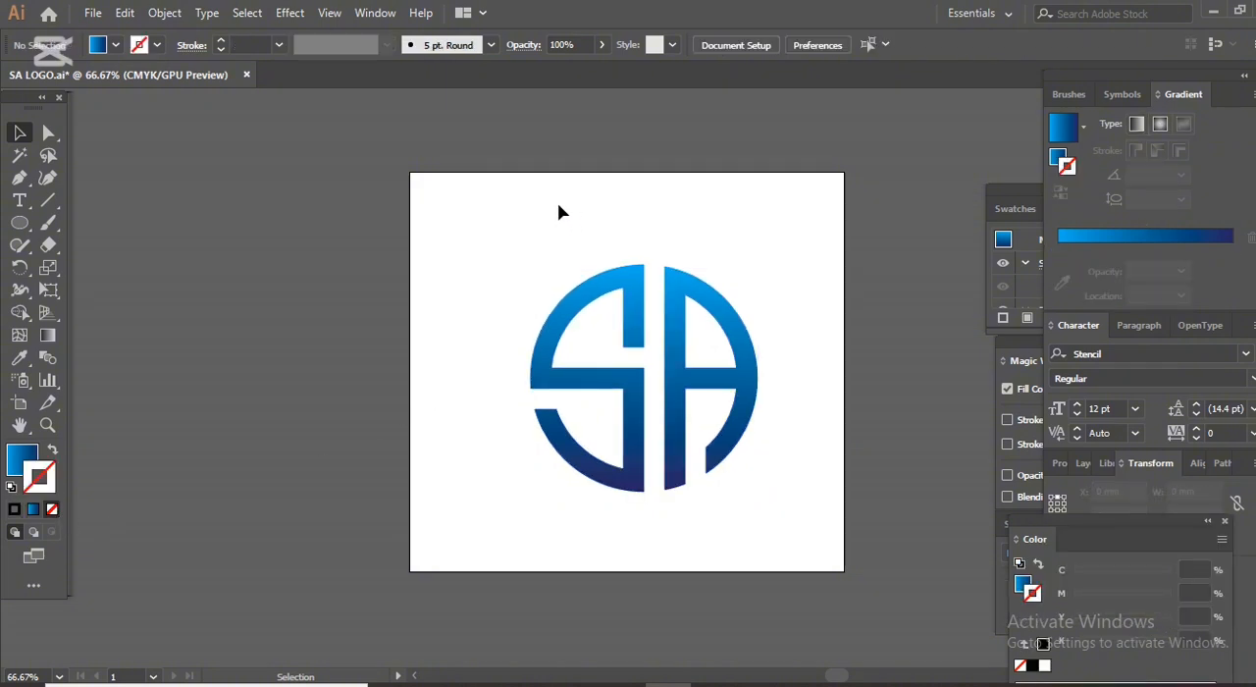
# Draw a circle about 125 mm in diameter around the SA monogram and send it to the back.
pyautogui.click(17, 224)
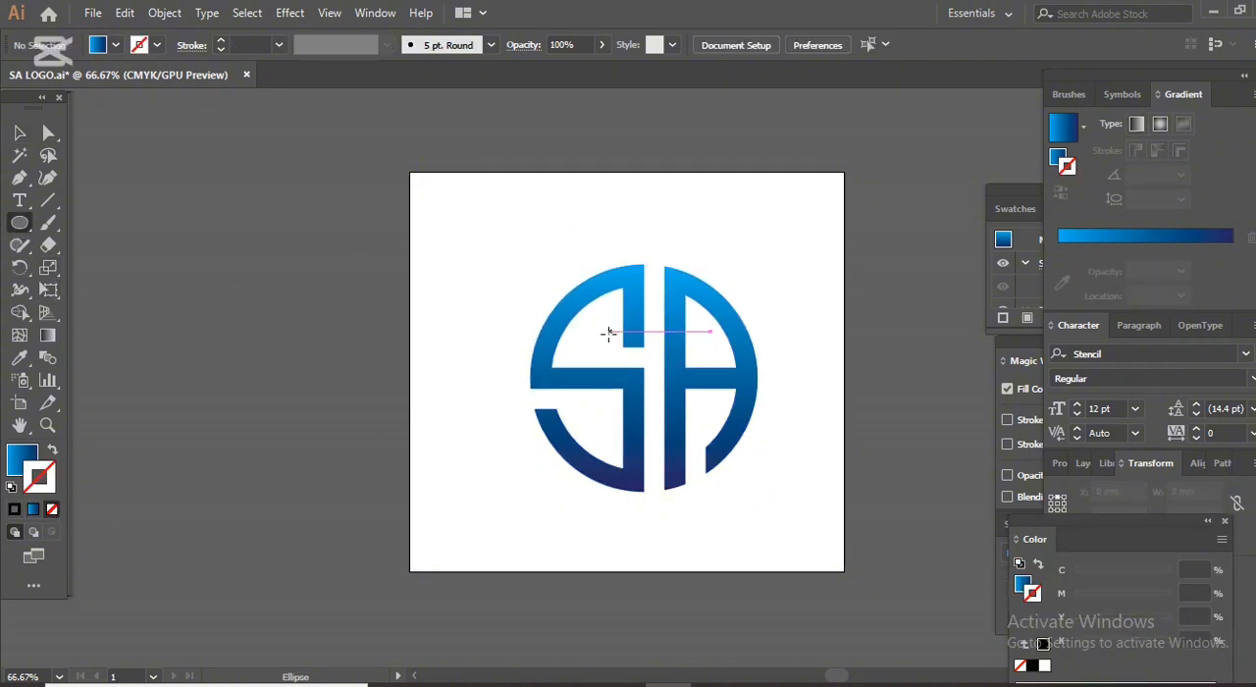
pyautogui.moveTo(648, 377); pyautogui.dragTo(631, 247)
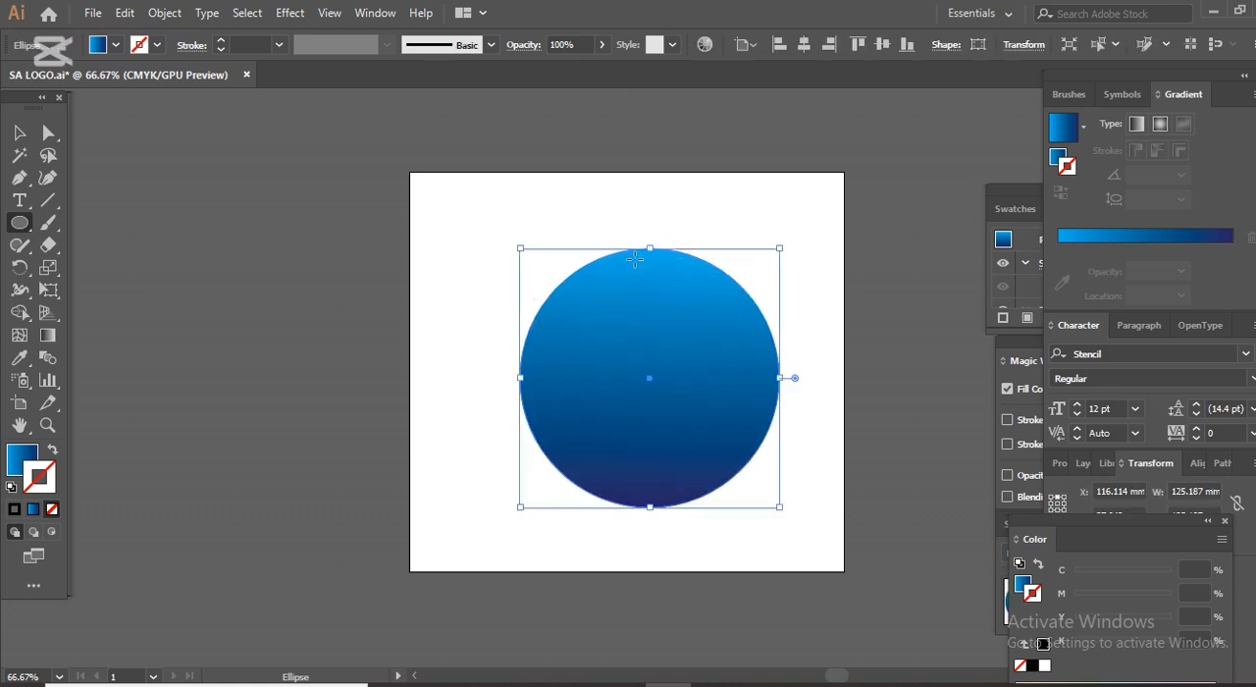
pyautogui.click(20, 134)
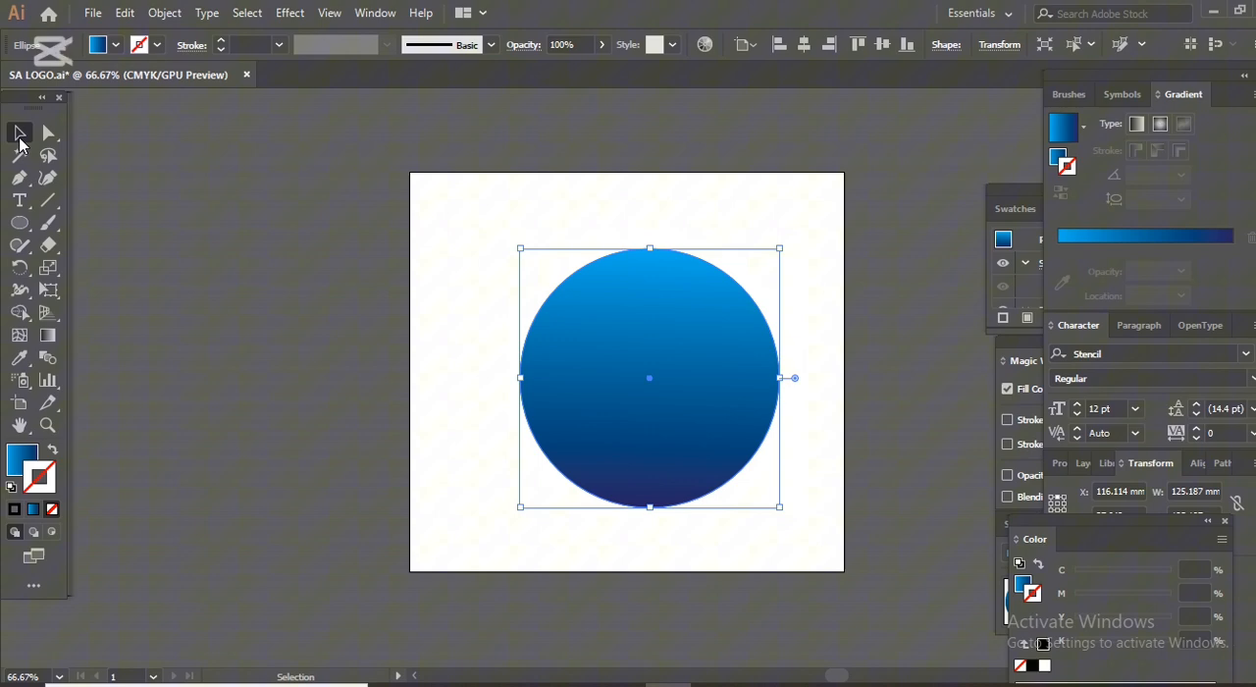
pyautogui.rightClick(622, 303)
pyautogui.moveTo(734, 608)
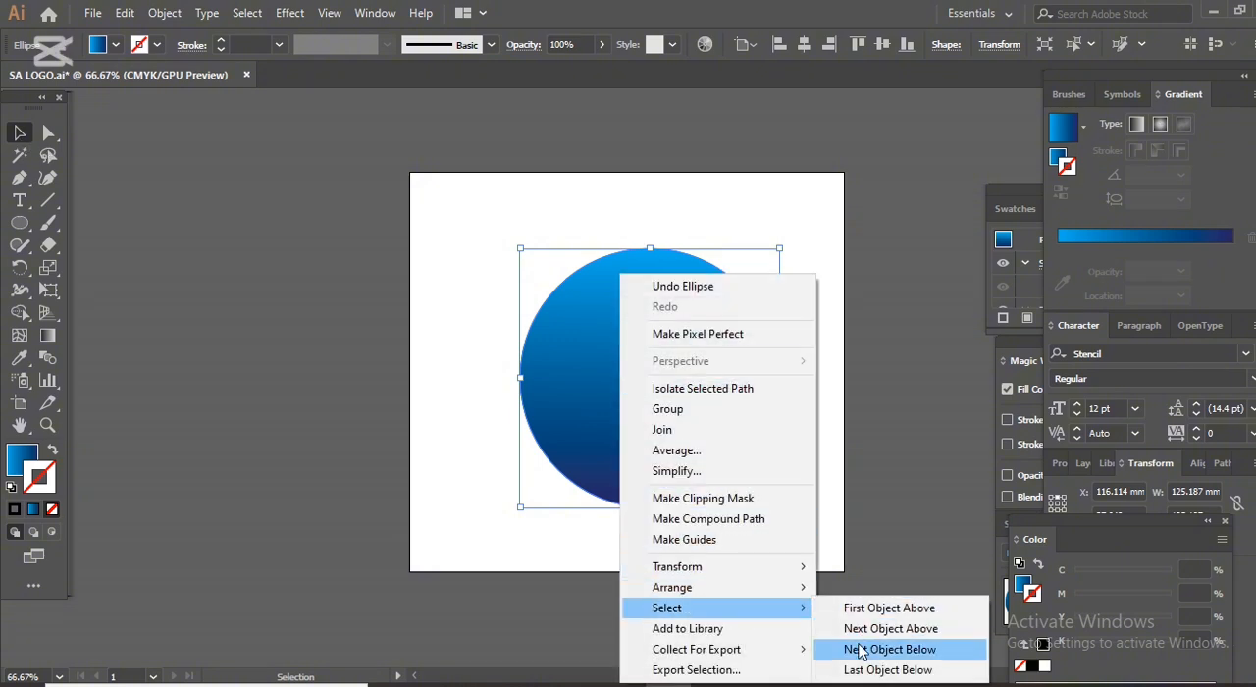
pyautogui.moveTo(796, 589)
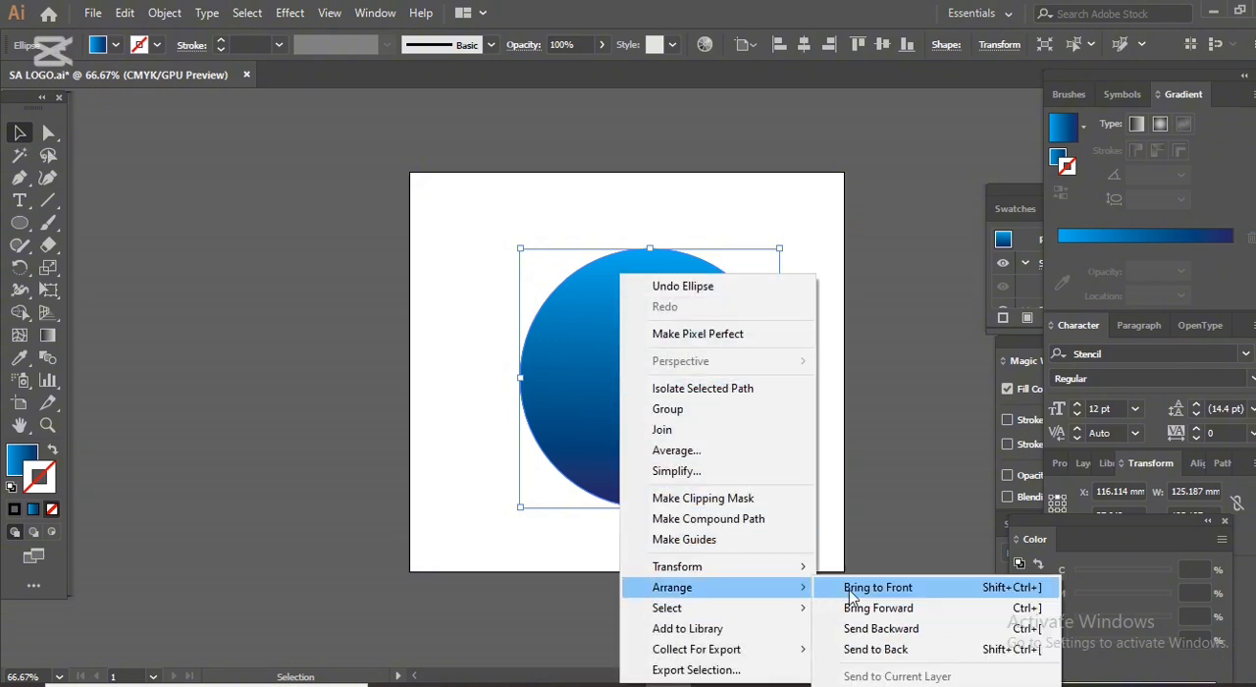
pyautogui.click(855, 649)
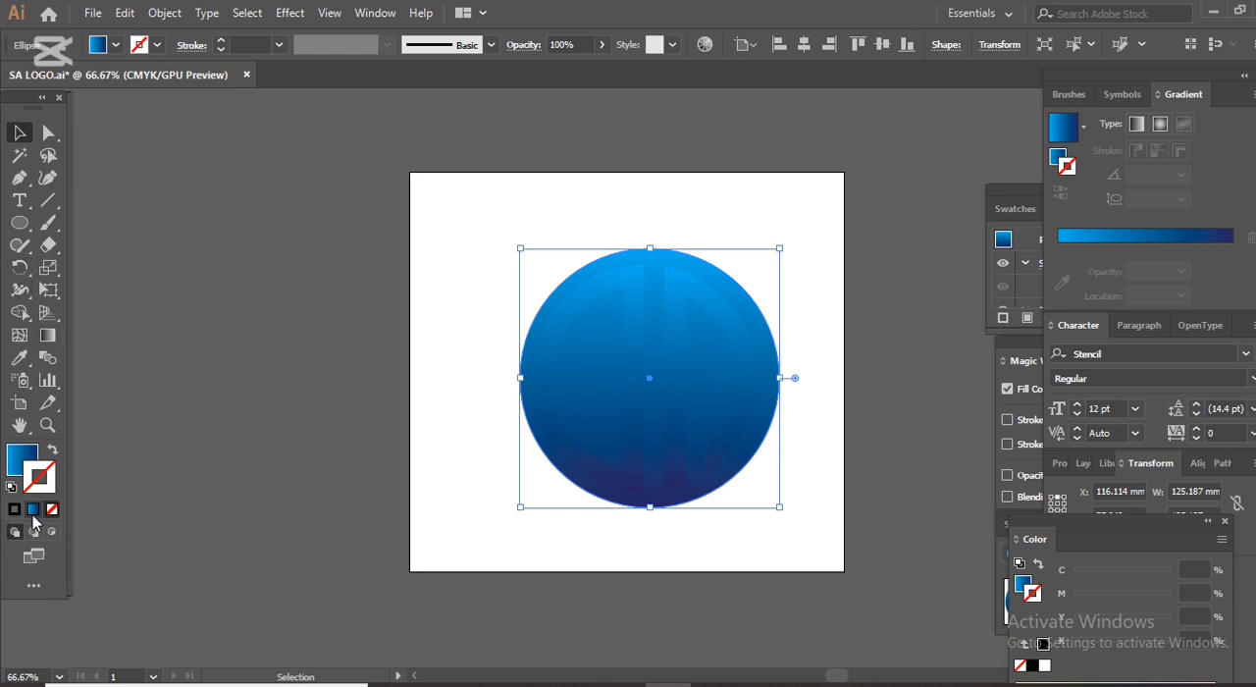
# Change the starting colour of the circle's gradient fill to dark red.
pyautogui.doubleClick(21, 458)
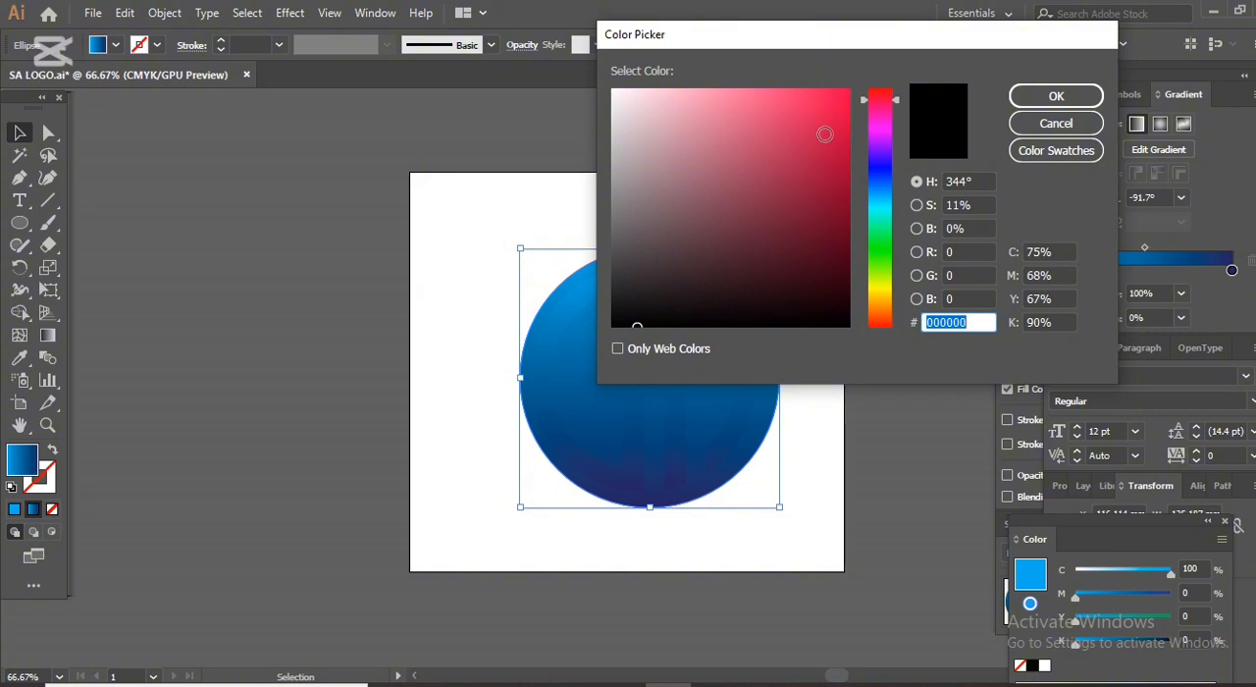
pyautogui.click(845, 258)
pyautogui.click(1028, 100)
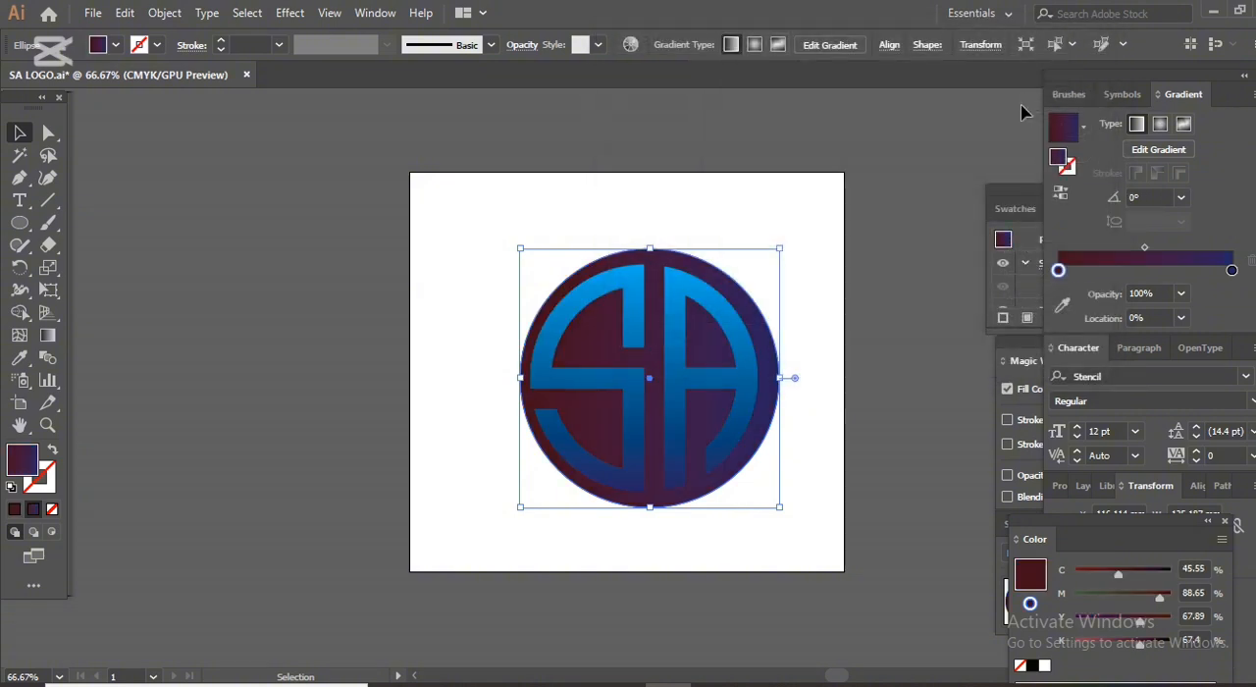
# Swap the circle's fill and stroke, set the stroke to 9 pt, and move the ring slightly left to centre it around the monogram.
pyautogui.click(55, 452)
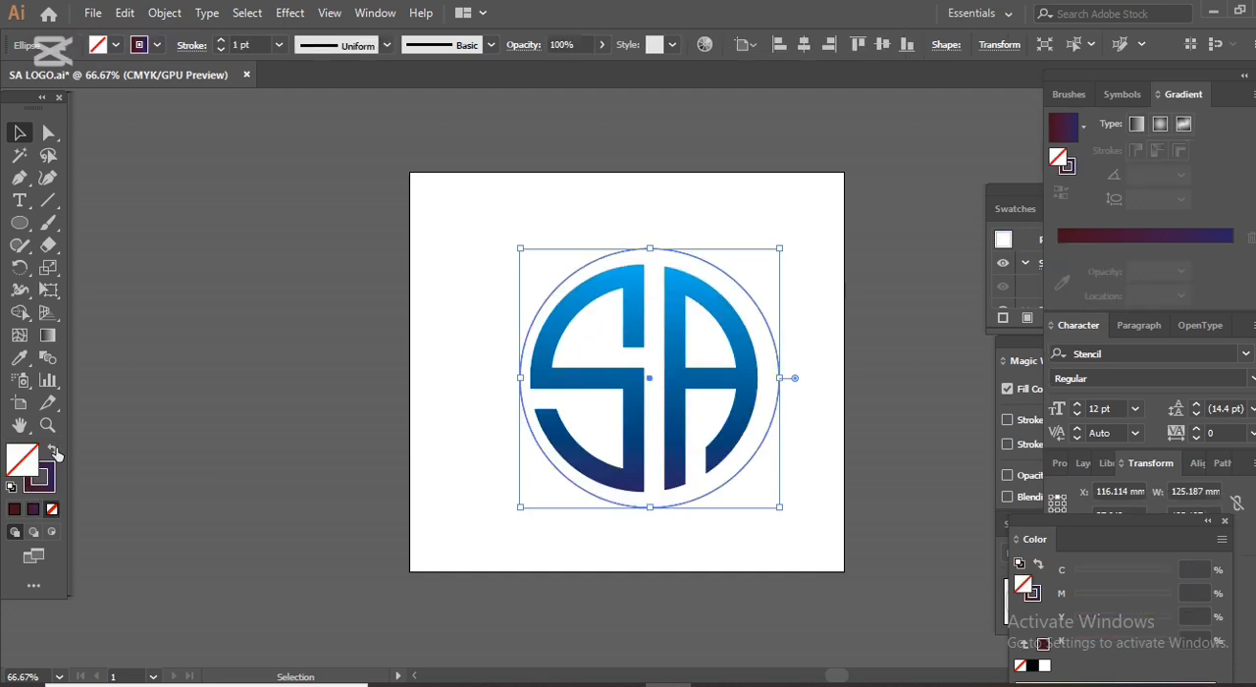
pyautogui.click(226, 41)
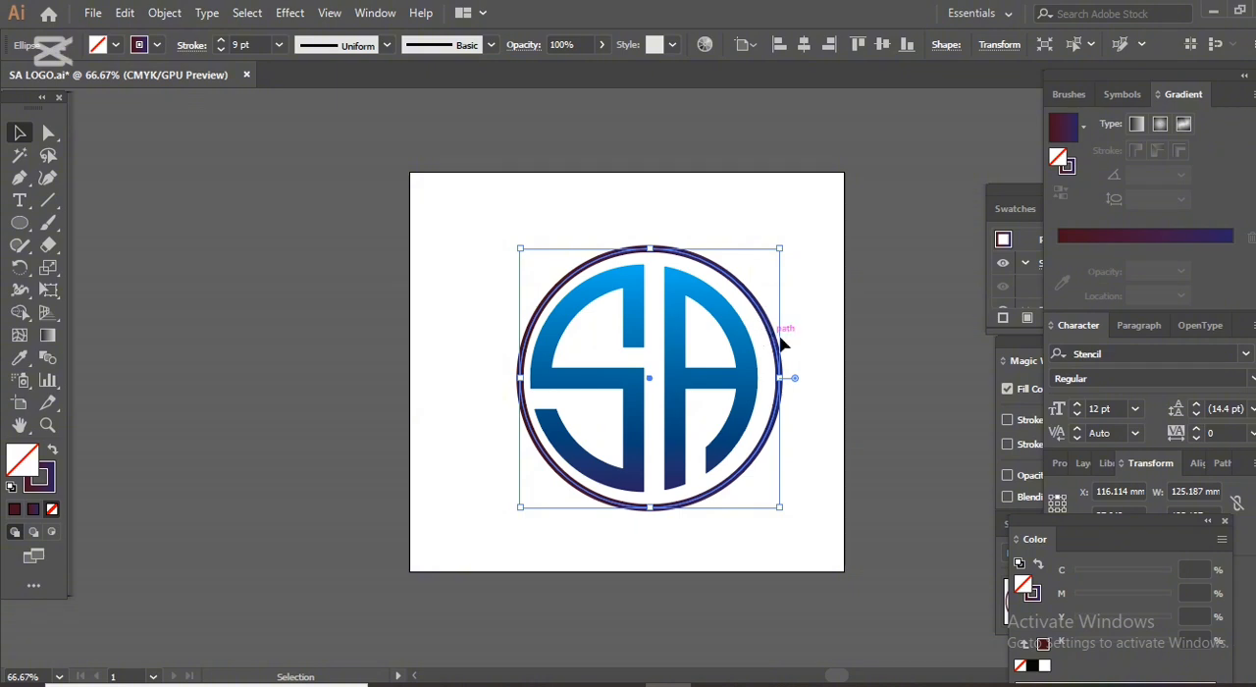
pyautogui.click(816, 351)
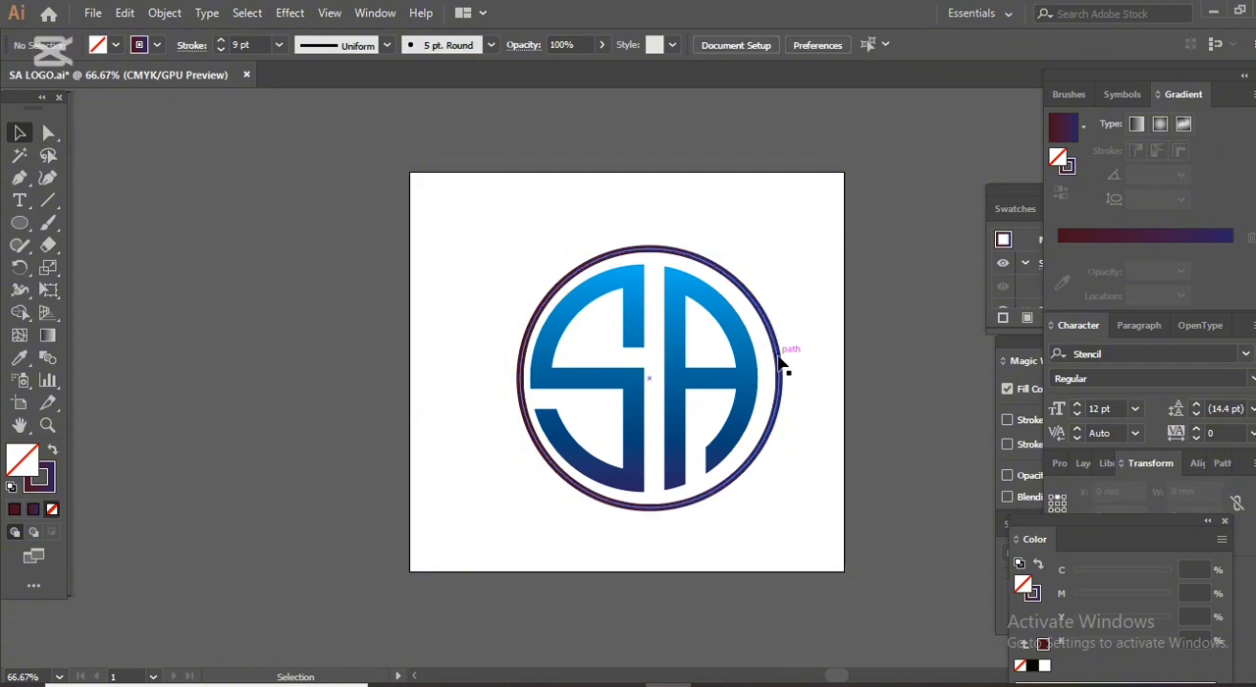
pyautogui.moveTo(779, 361); pyautogui.dragTo(773, 361)
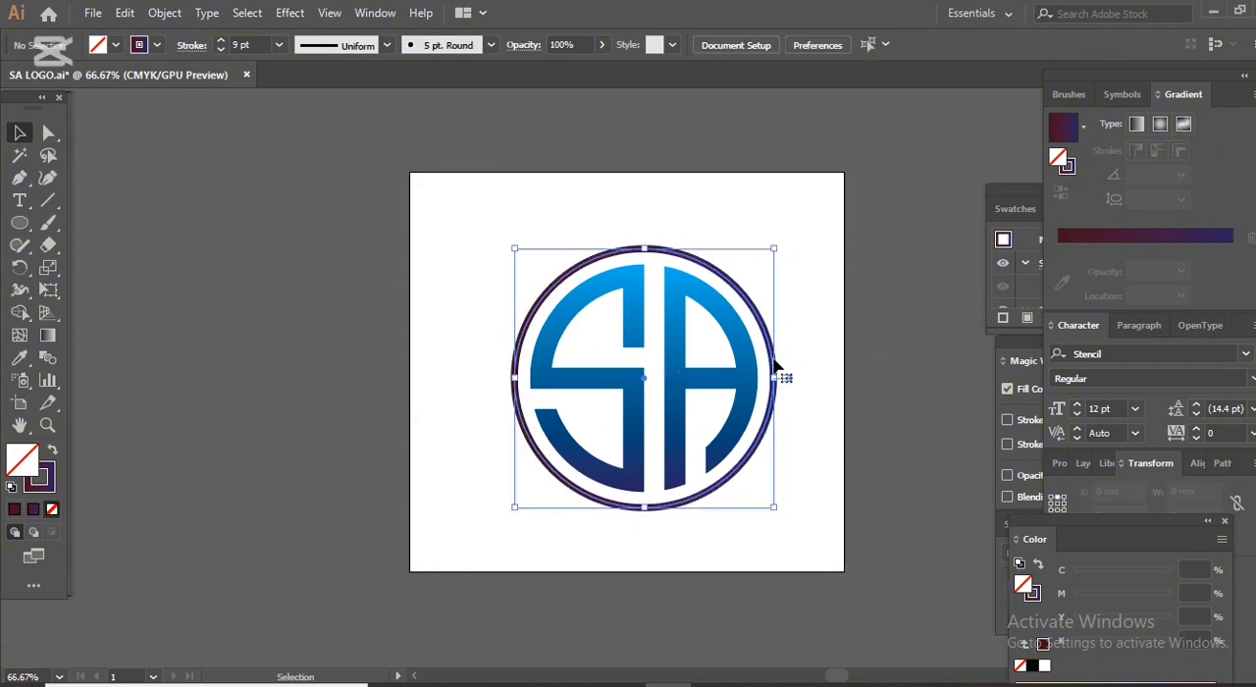
pyautogui.click(826, 328)
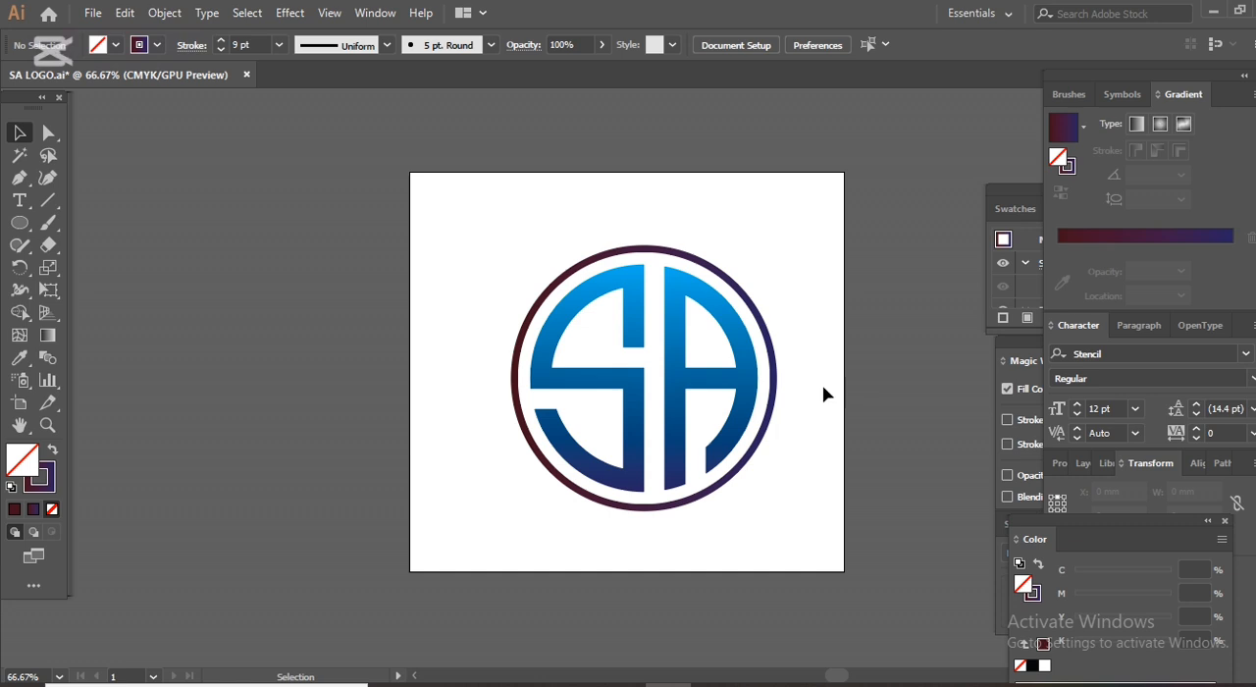